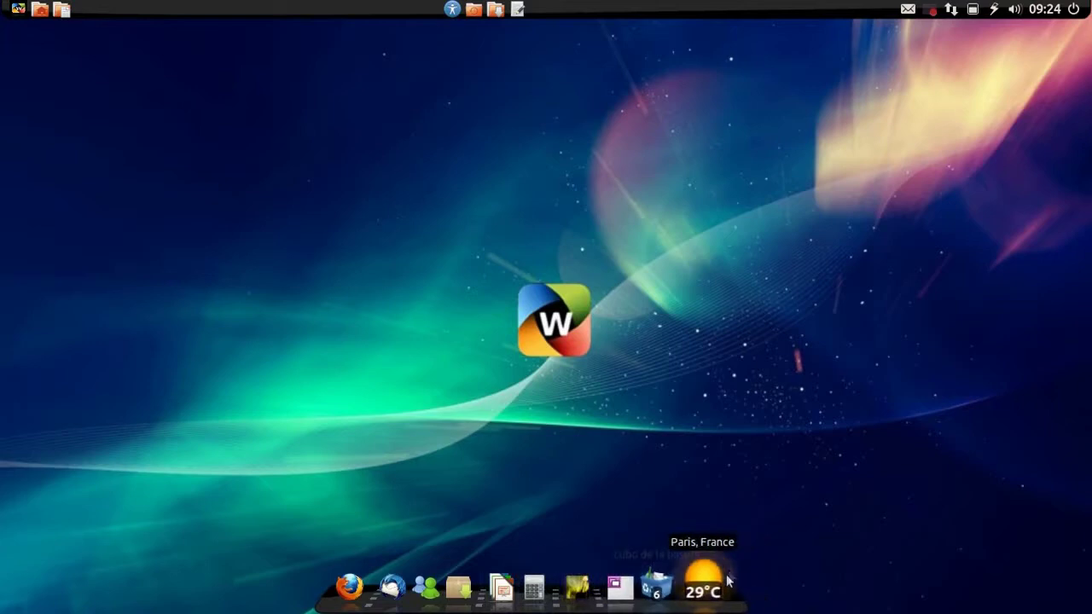
- Open the desktop background settings from the desktop
right_click(629, 282)
right_click(625, 290)
click(616, 282)
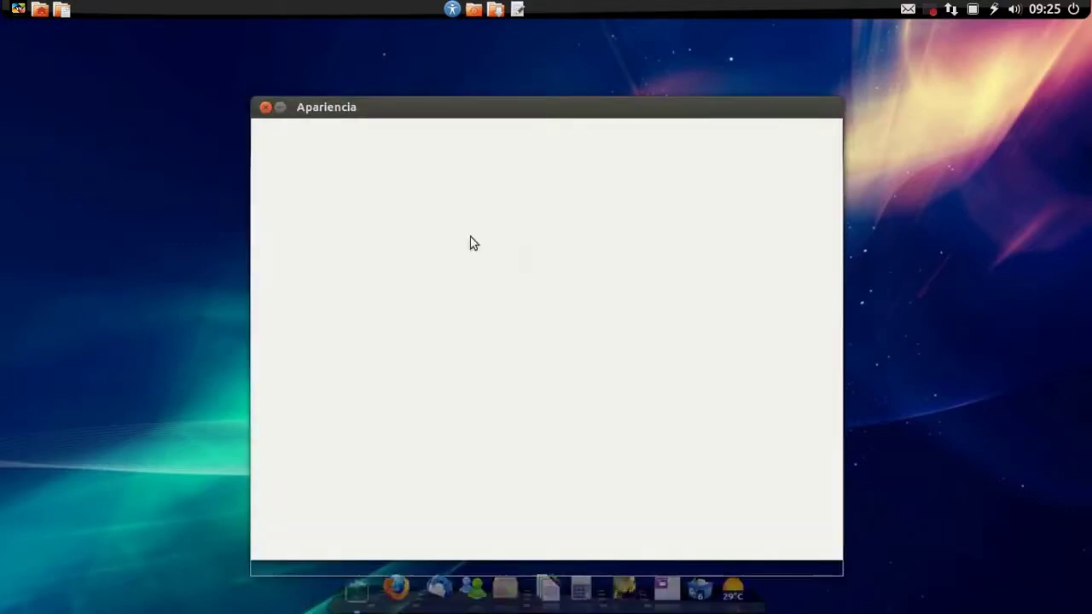
- Try the Ubuntu 12.04 Community Wallpapers slideshow and the Early Blossom wallpaper, moving the settings window to see the desktop
click(643, 266)
drag(464, 121, 433, 86)
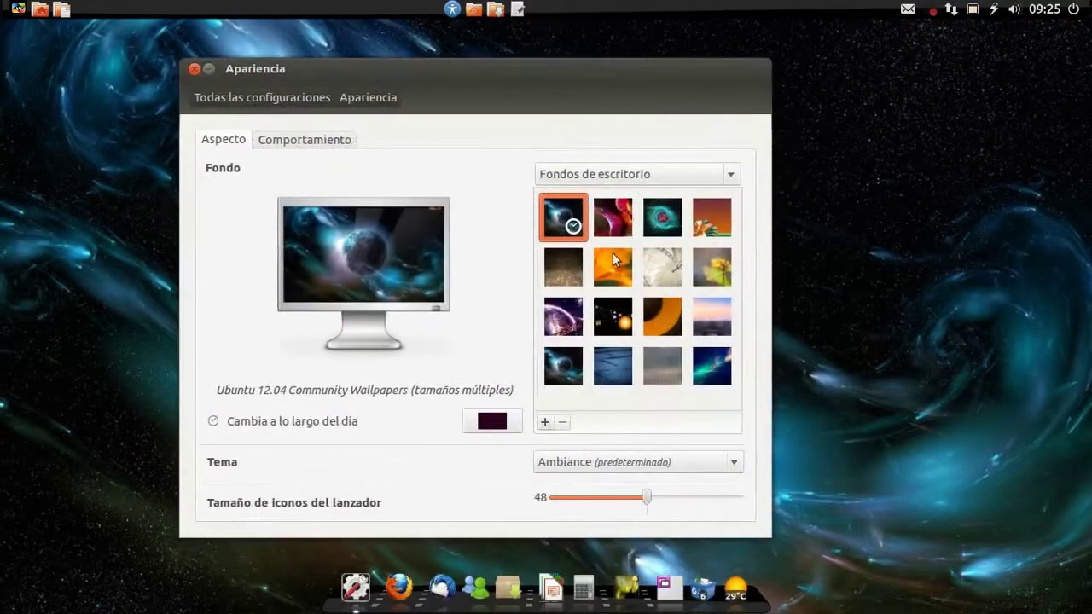
click(613, 266)
click(662, 220)
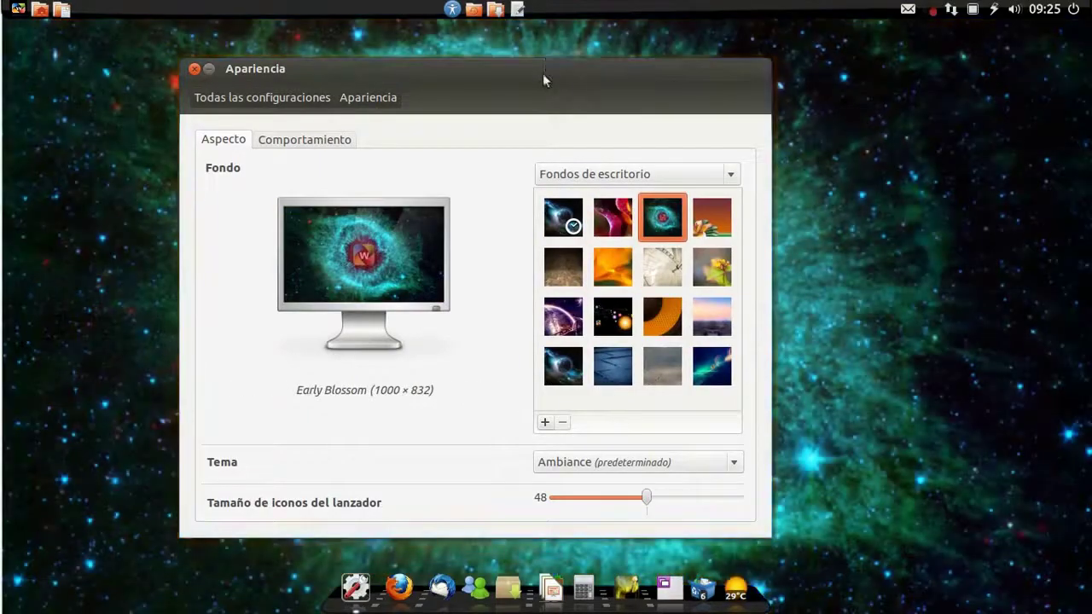
drag(542, 73, 578, 35)
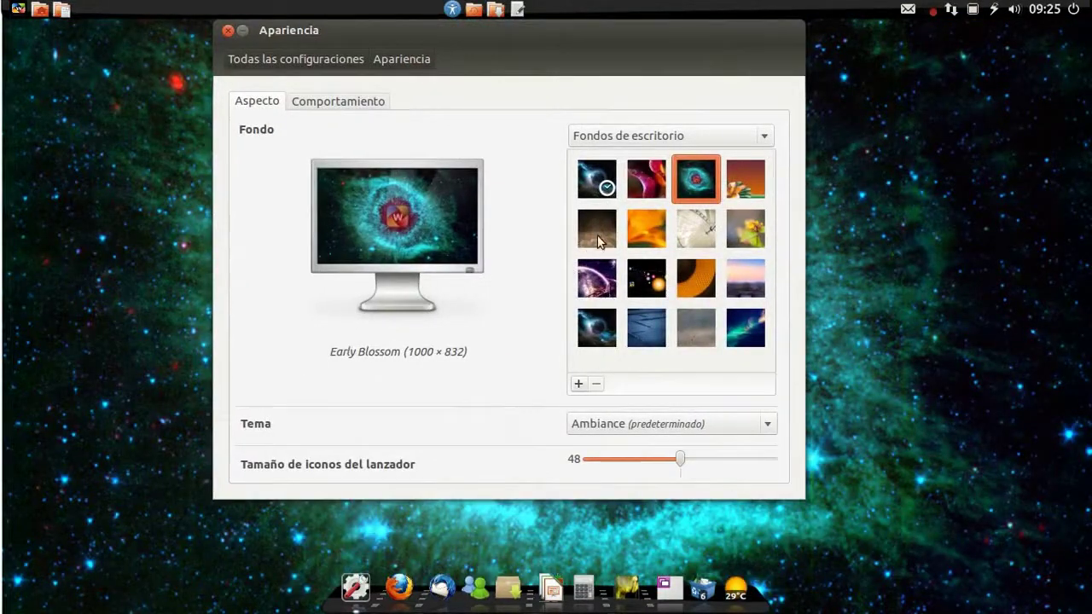
- Try the purple planet wallpaper and the Precise Pangolin wallpaper, moving the settings window aside to view each
click(600, 272)
drag(571, 17, 607, 91)
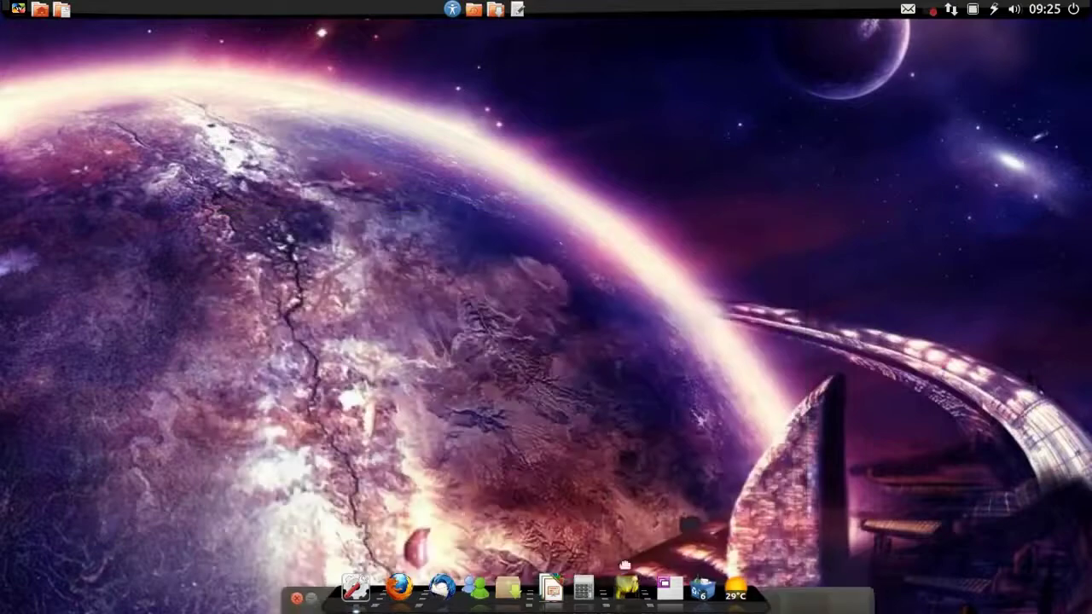
click(688, 370)
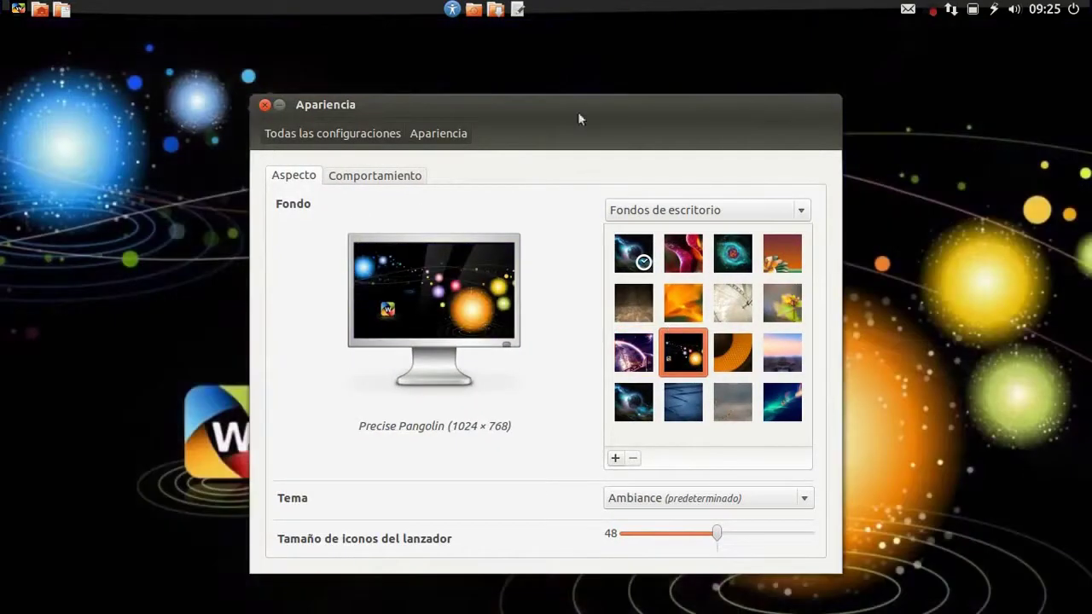
drag(537, 94, 505, 30)
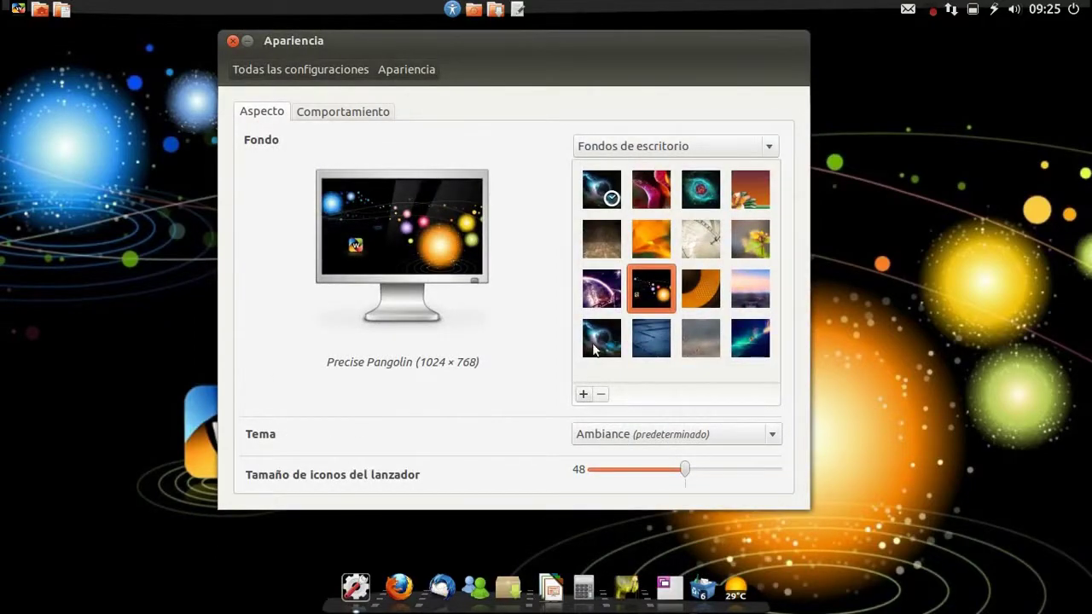
- Try the blue planet wallpaper in the last row, followed by the Early Blossom wallpaper
click(594, 348)
drag(555, 33, 469, 61)
click(619, 213)
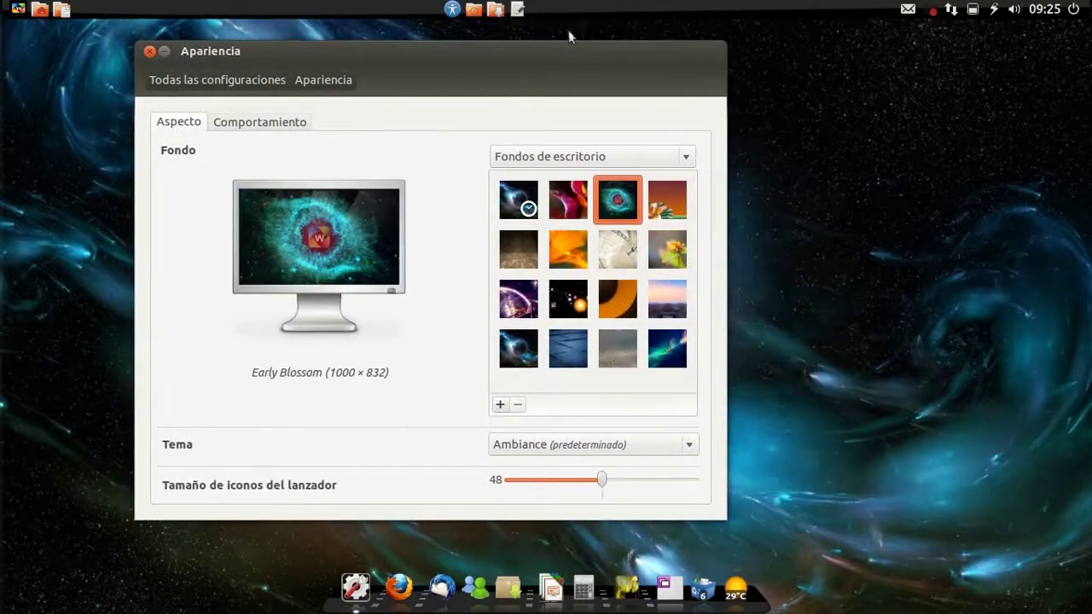
- Apply the Ubuntu (1024 × 768) wallpaper and close the appearance settings
mouse_move(564, 43)
mouse_down()
mouse_move(665, 561)
mouse_move(574, 51)
mouse_up()
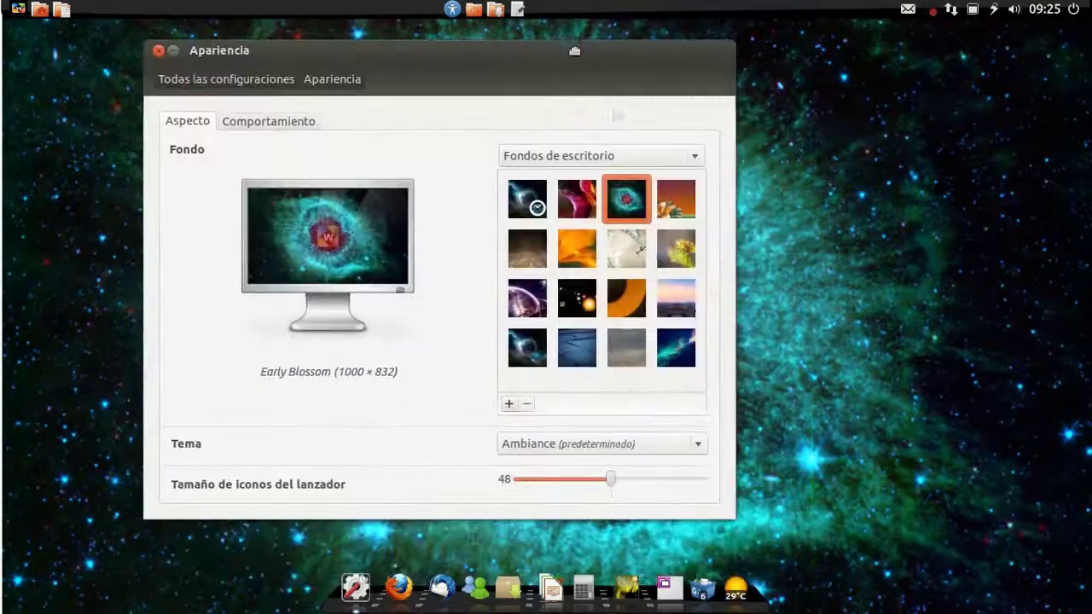
click(693, 359)
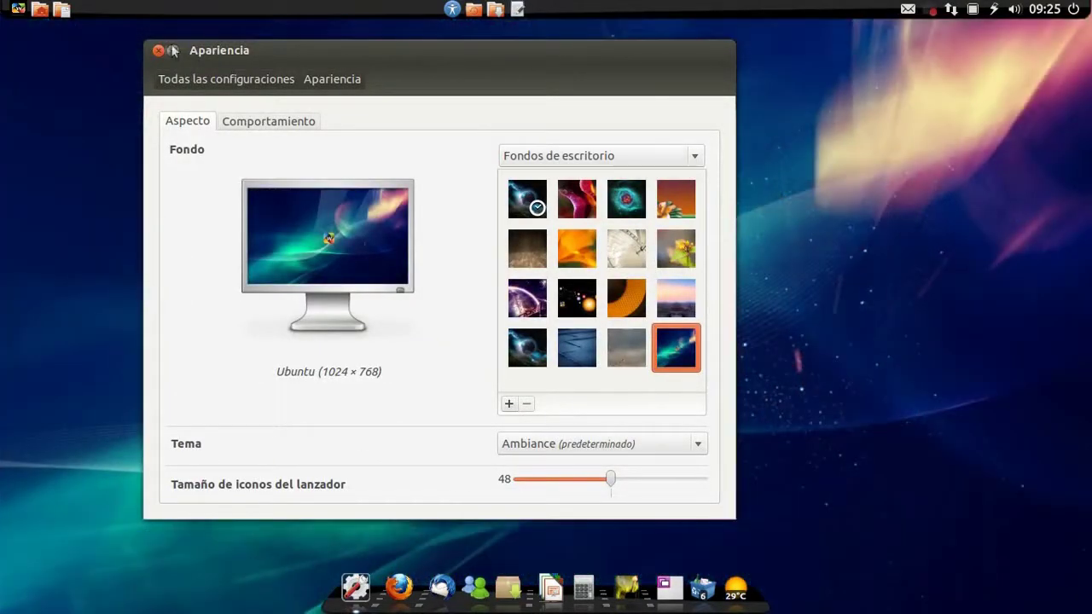
click(158, 51)
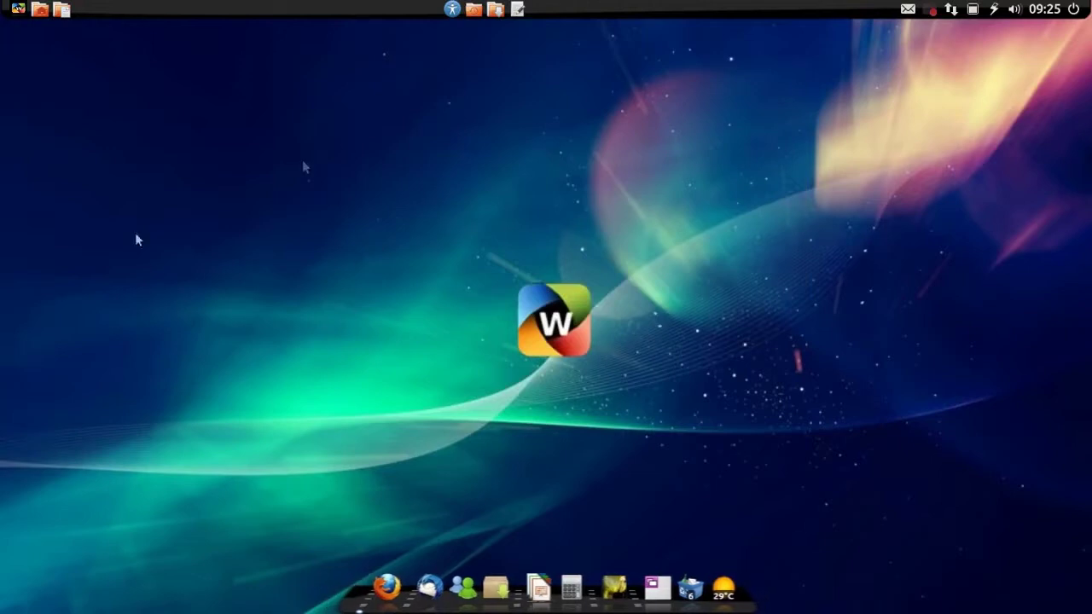
- Launch Deepin Software Center from the system administration tools and authorise it with the account password
click(10, 8)
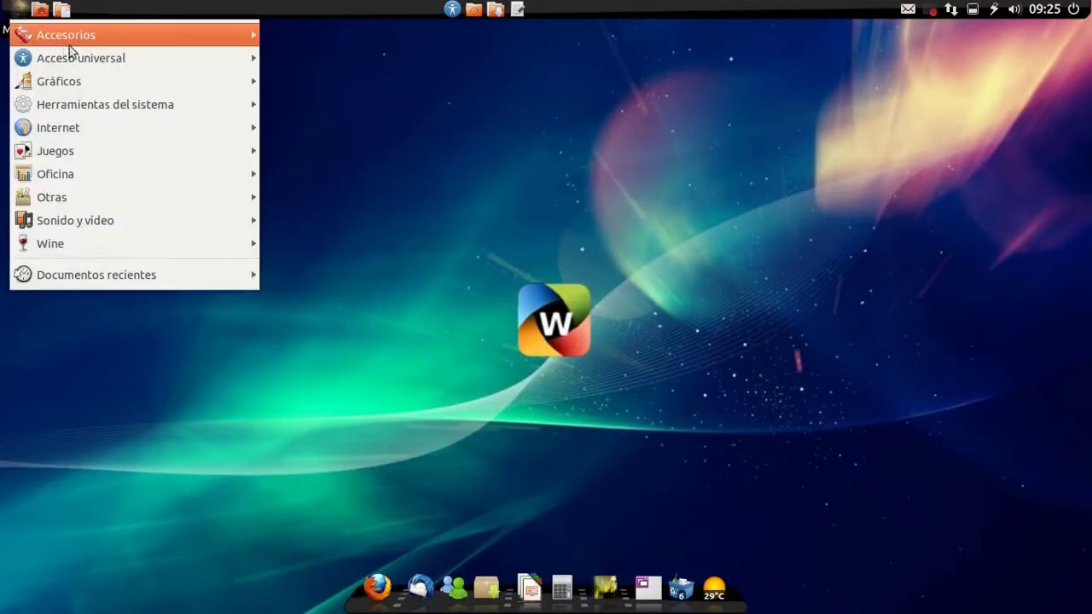
mouse_move(56, 60)
mouse_move(71, 84)
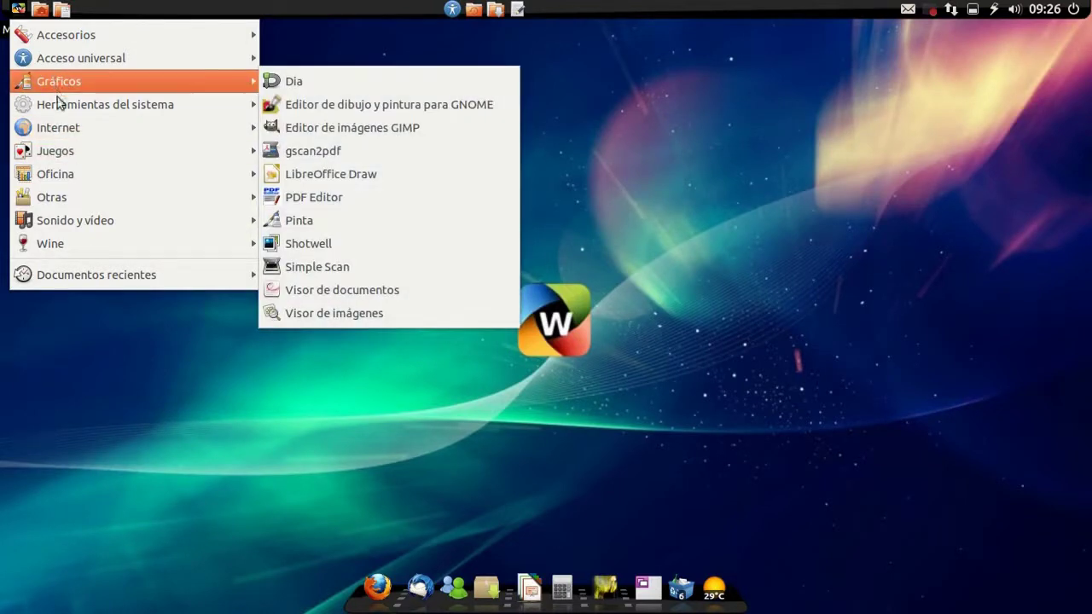
mouse_move(60, 104)
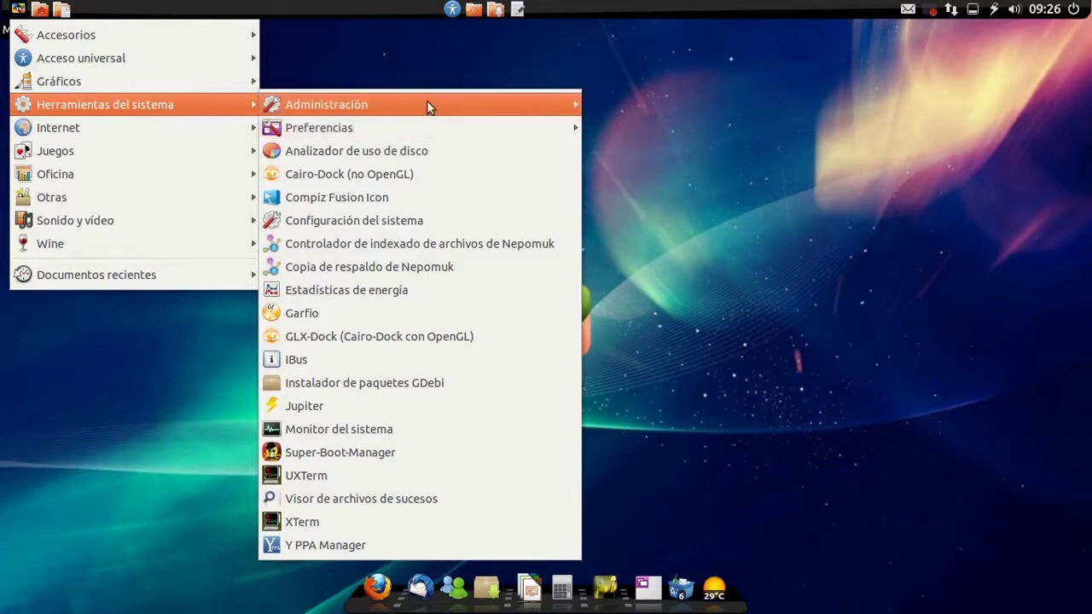
mouse_move(428, 107)
click(687, 151)
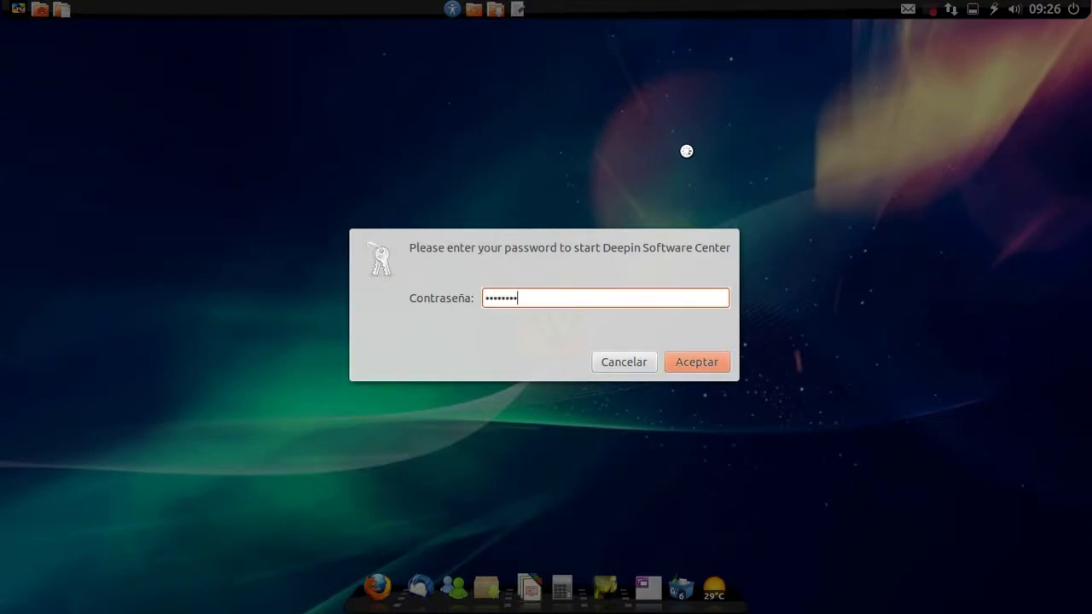
key(Return)
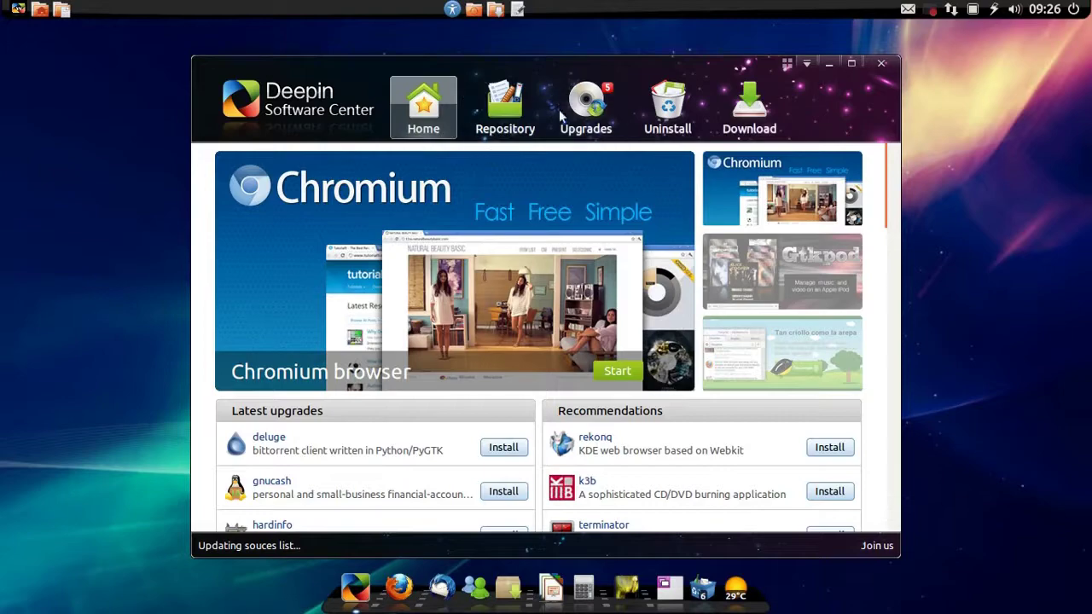
- Browse the software repository's Internet, Multimedia and Games categories
click(503, 105)
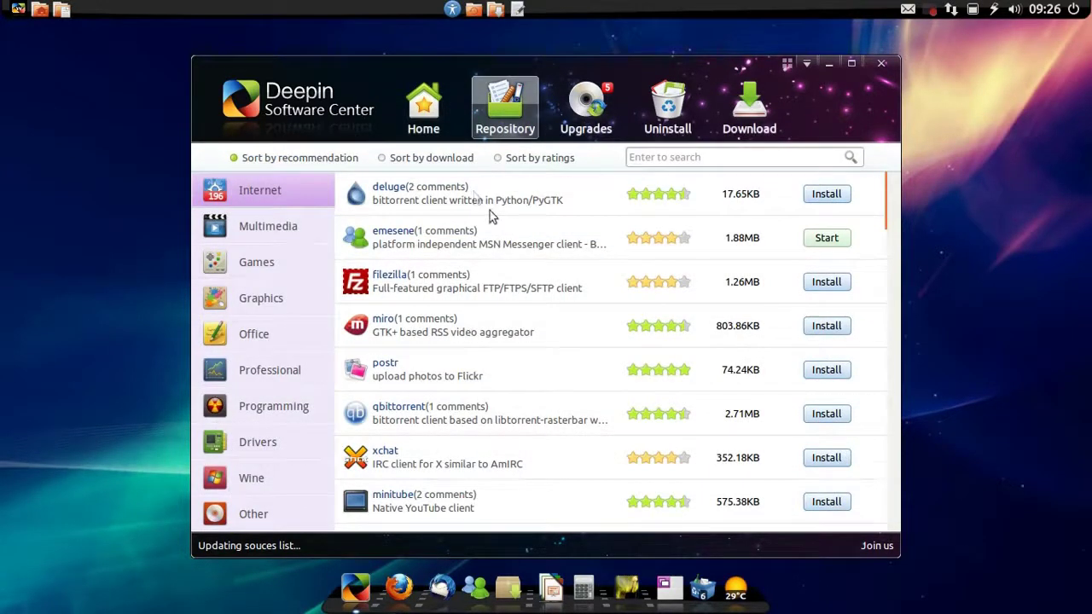
scroll(491, 217, down, 10)
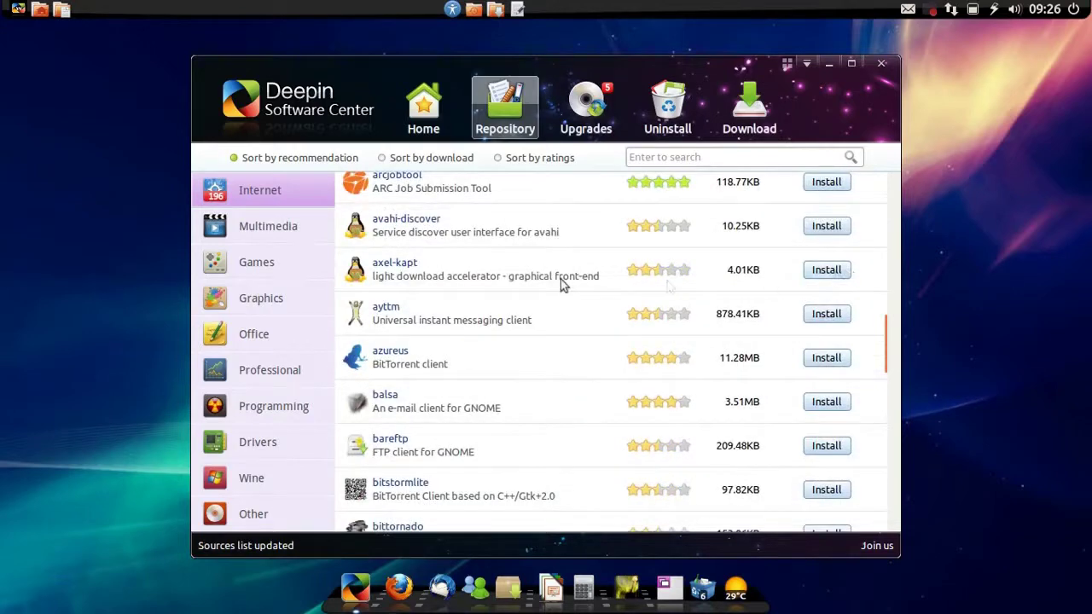
scroll(560, 279, down, 5)
click(263, 234)
click(263, 271)
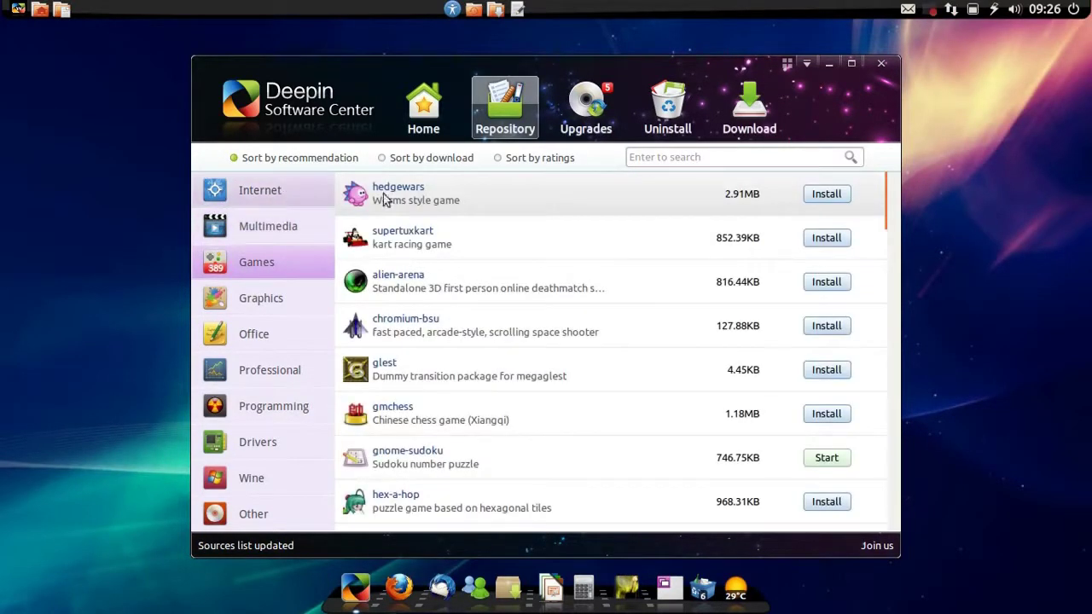
- Review the available upgrades and the list of software that can be uninstalled
click(595, 134)
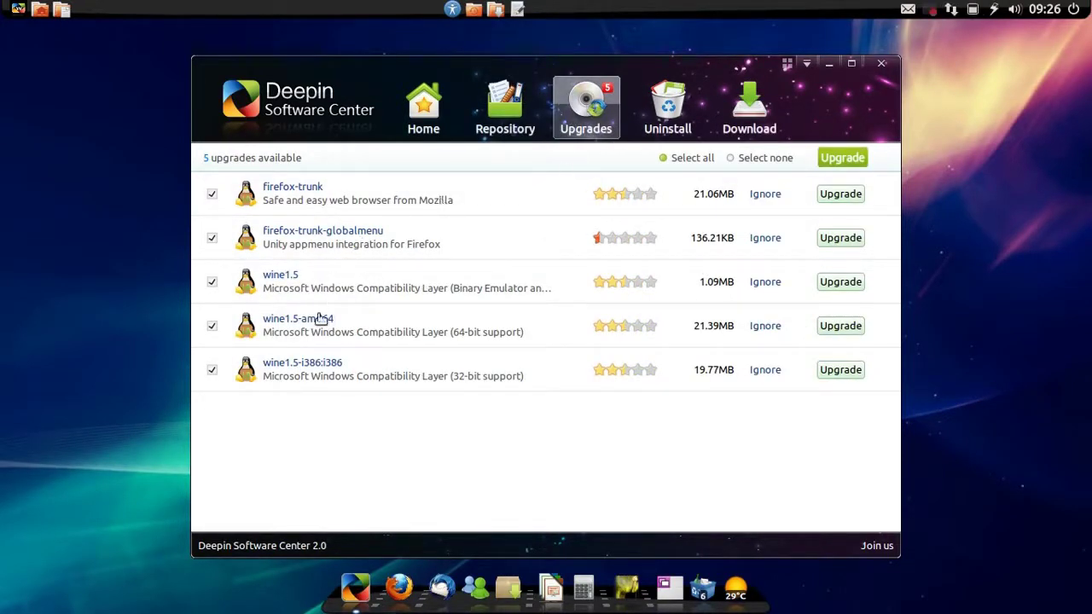
click(670, 127)
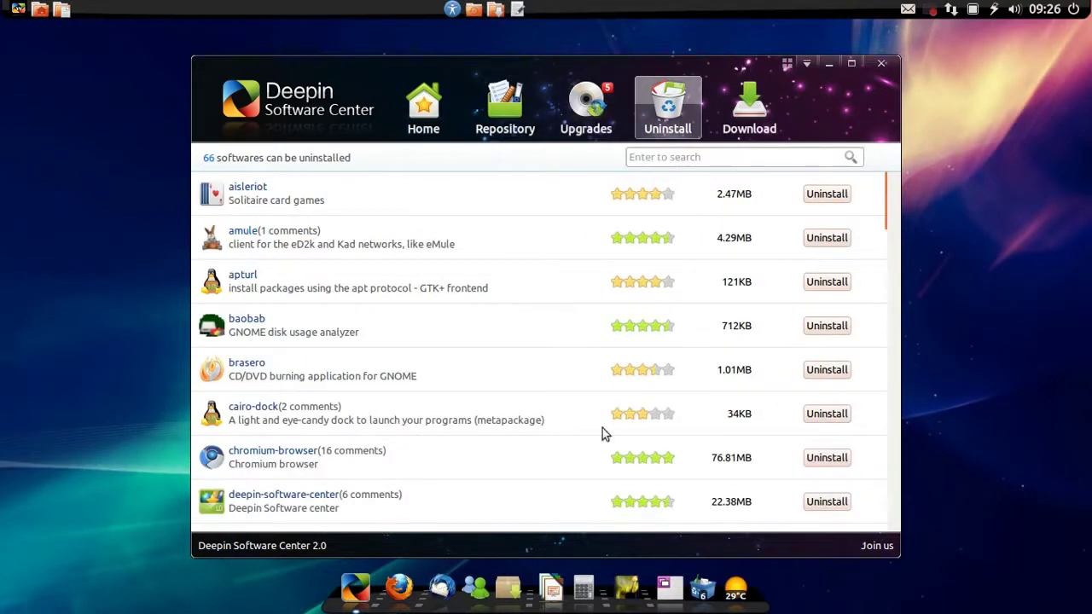
scroll(602, 429, down, 5)
- Start upgrading firefox-trunk, check its download progress, and minimise the software center
click(586, 107)
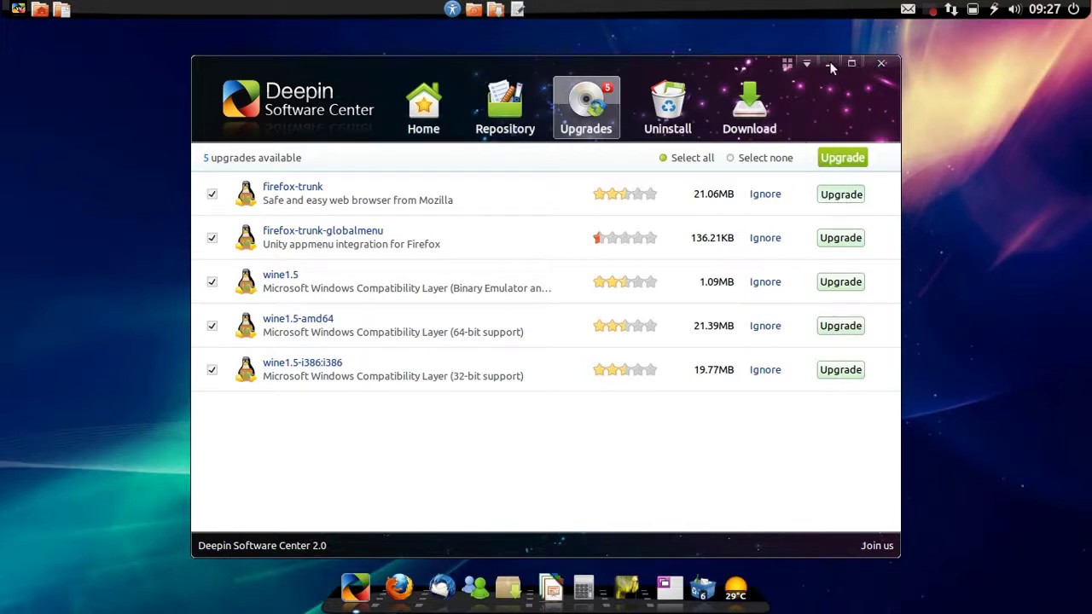
click(841, 195)
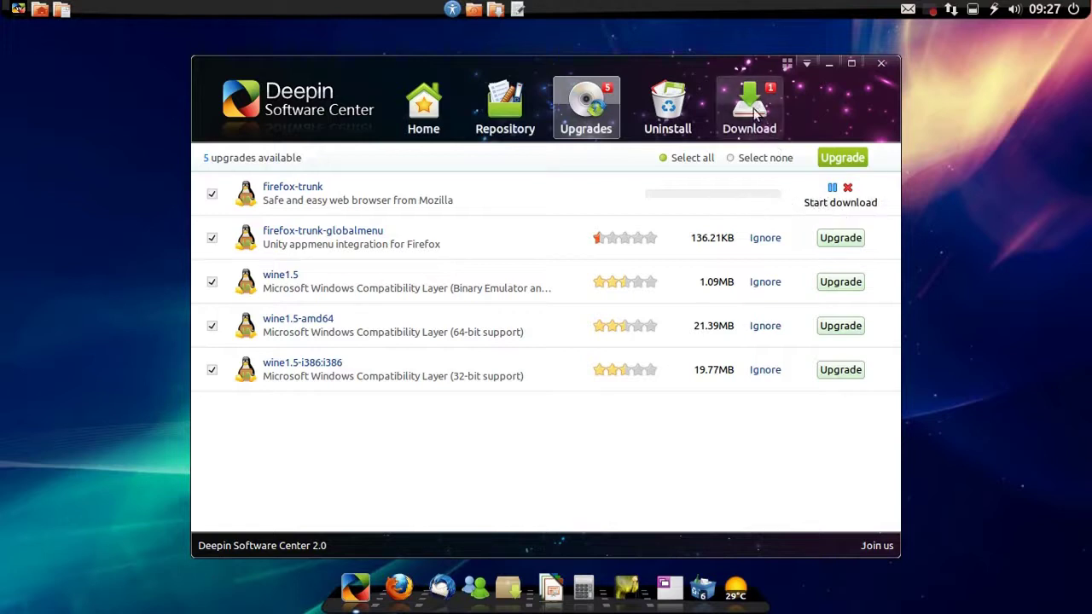
click(741, 118)
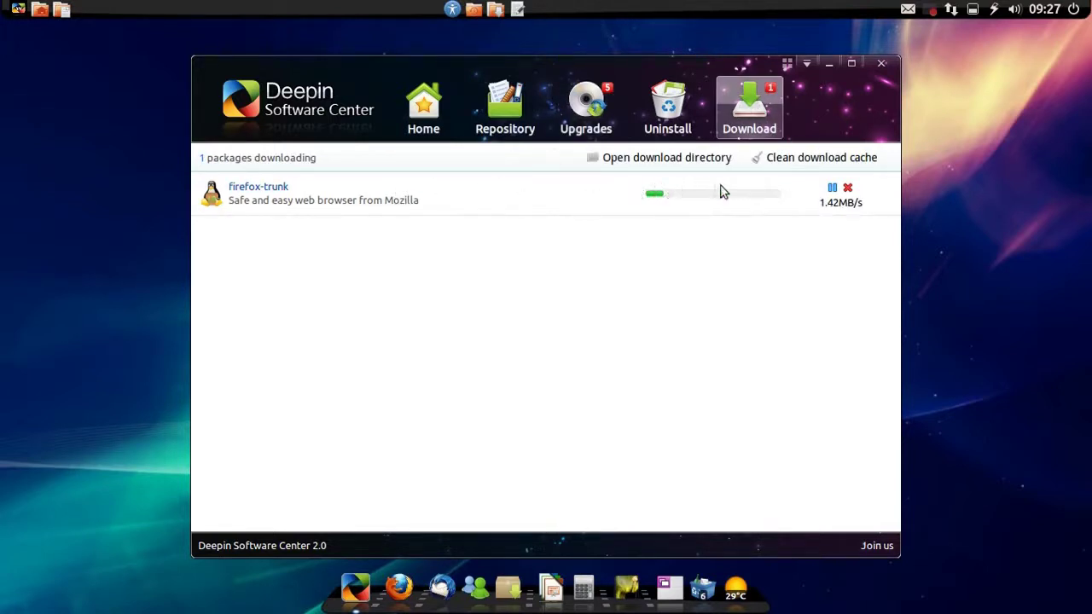
click(830, 66)
- Open the Synaptic package manager, authenticating with the account password, and close it after a look at the package list
click(18, 9)
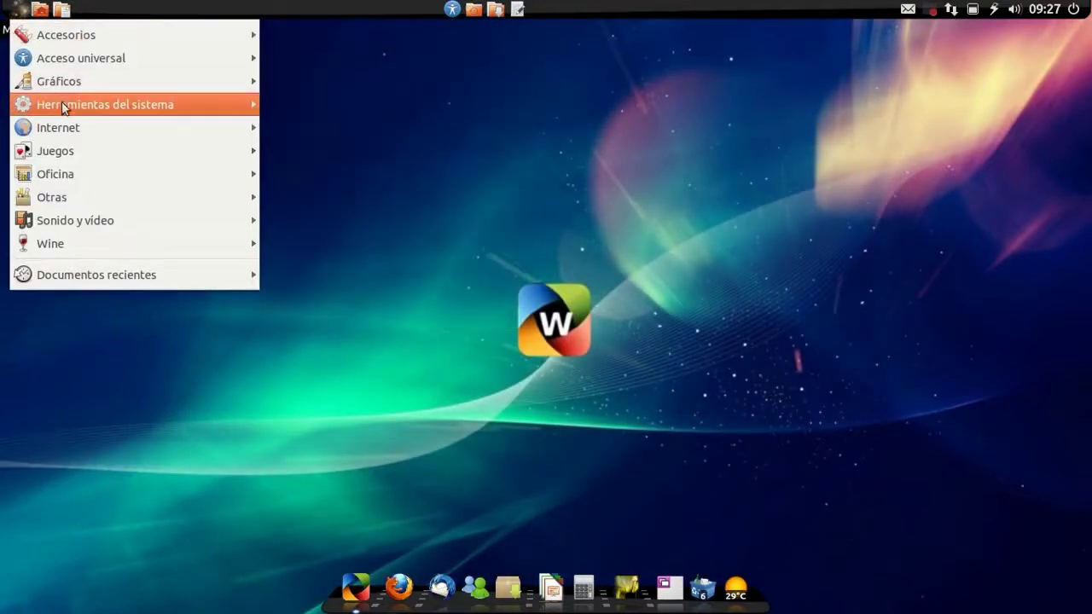
mouse_move(63, 106)
mouse_move(398, 128)
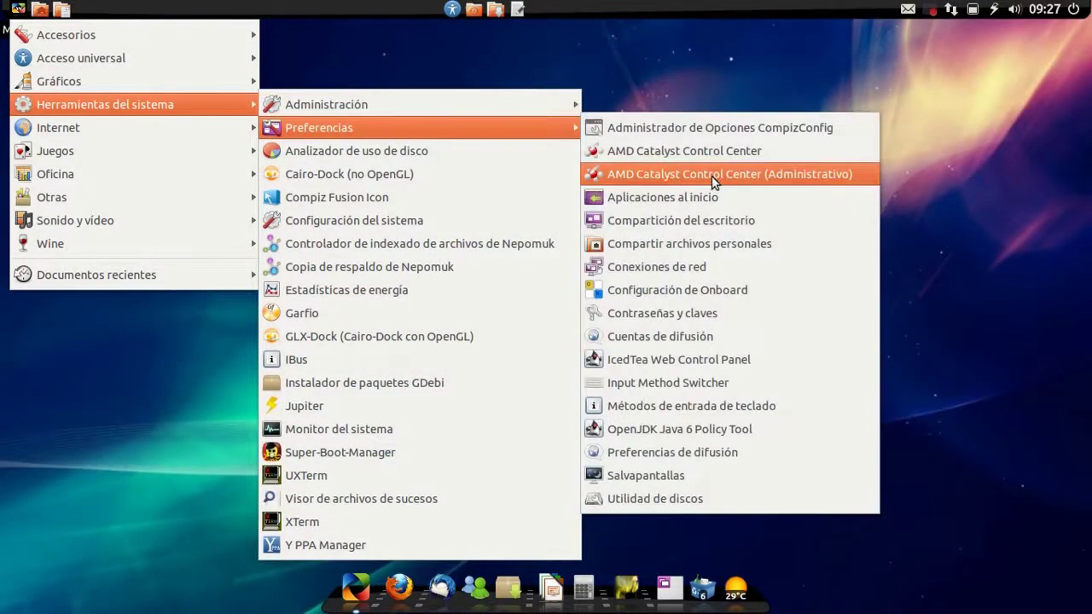
mouse_move(483, 105)
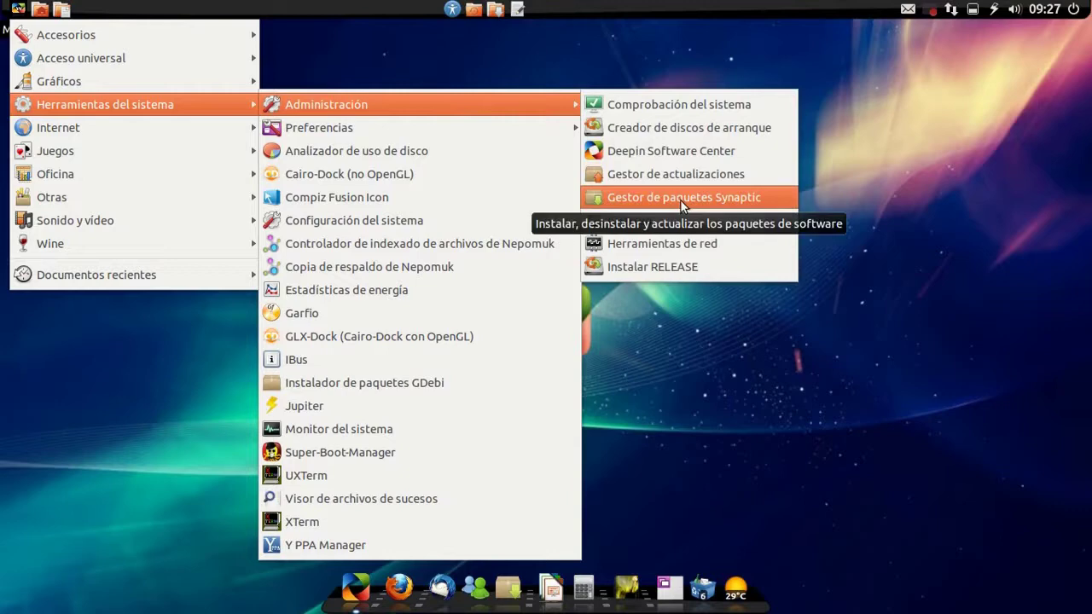
click(682, 199)
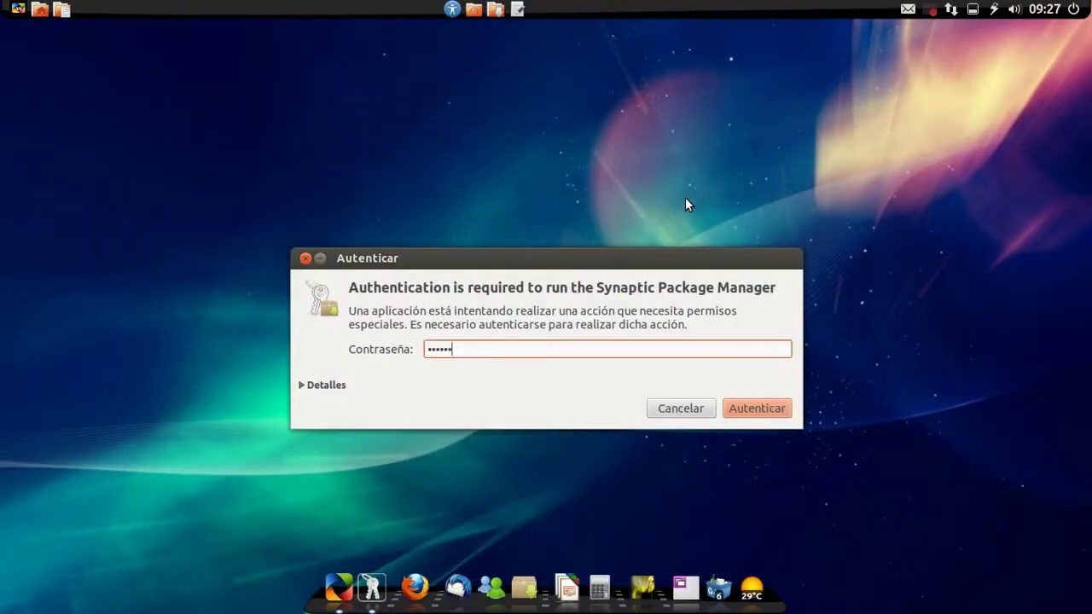
key(Return)
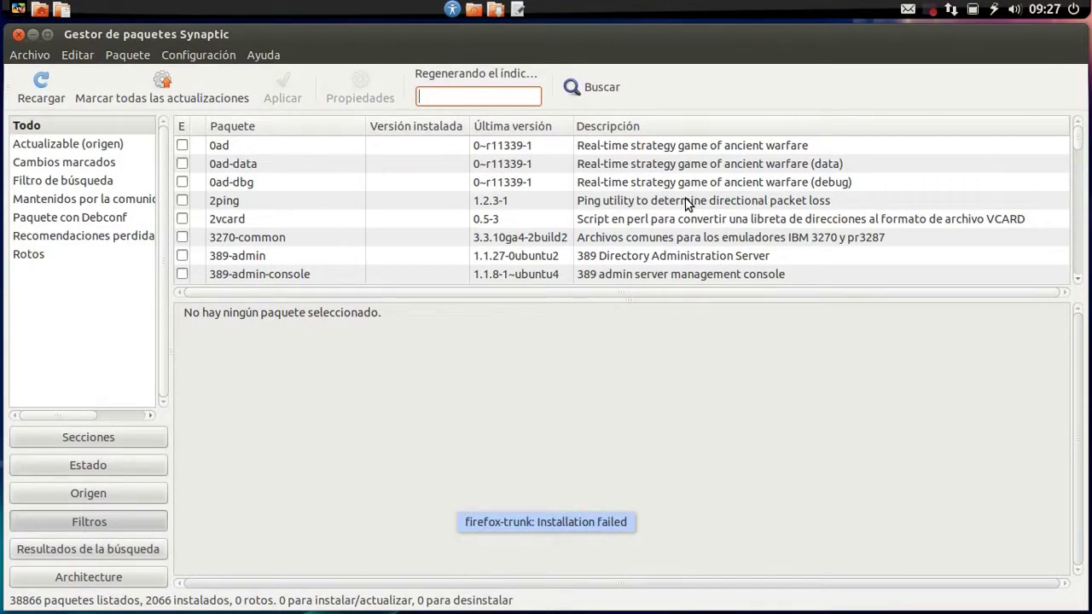
click(18, 36)
mouse_move(359, 607)
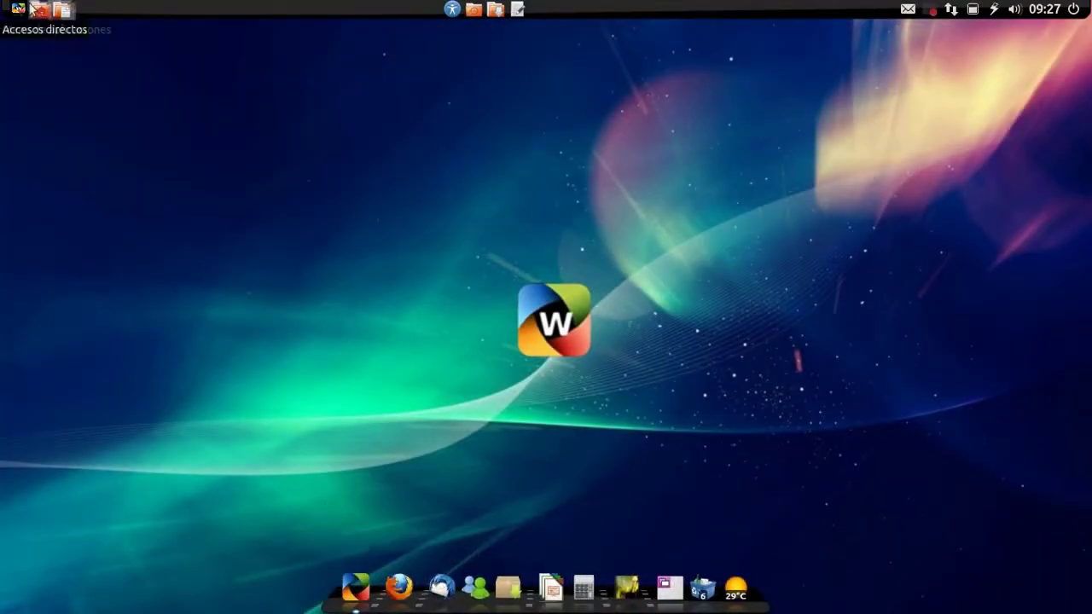
- Look through the installed system tools down to Jupiter
click(17, 9)
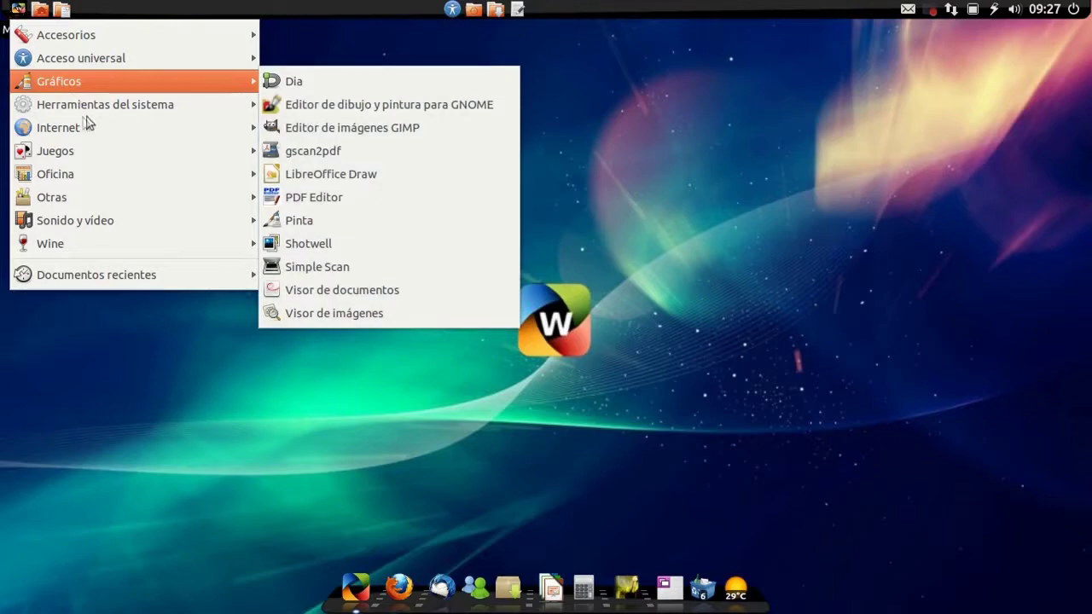
mouse_move(77, 108)
mouse_move(346, 135)
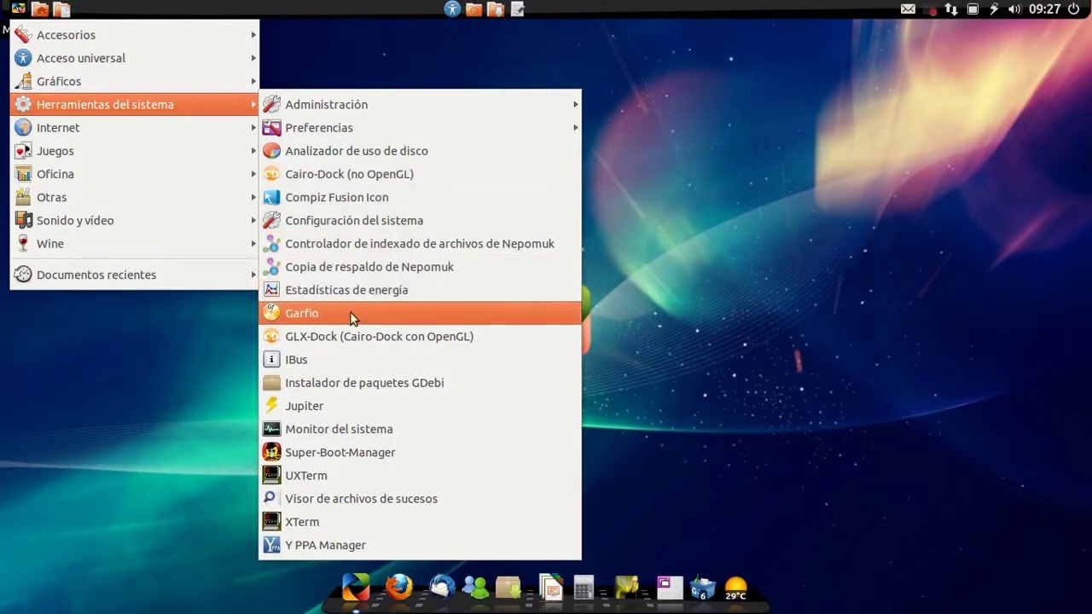
click(335, 400)
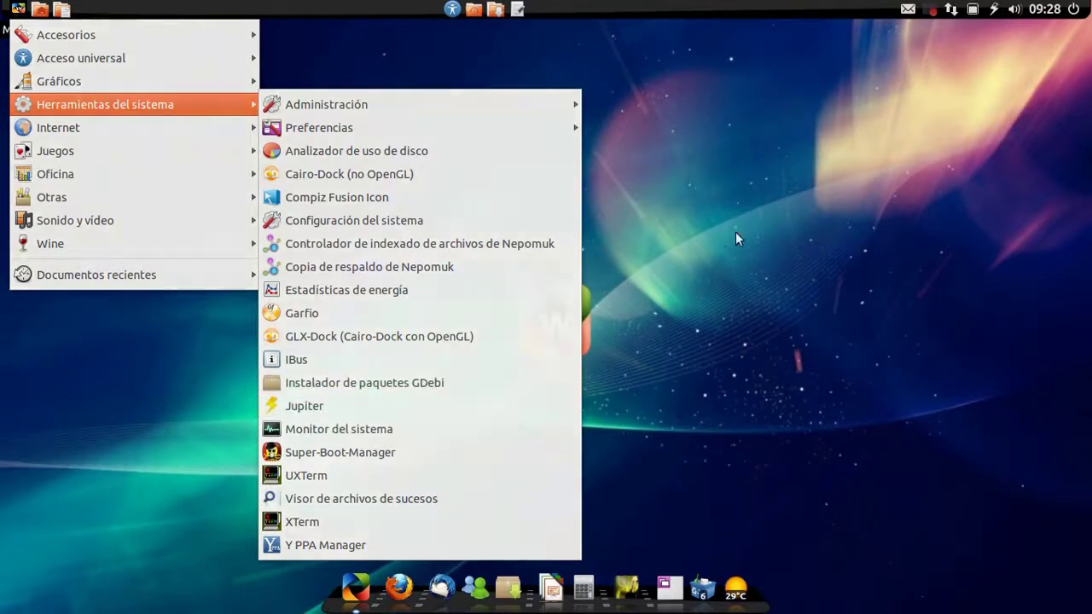
- Check Jupiter's CPU mode and temperature and look through its device and display options, leaving them as they are
click(990, 9)
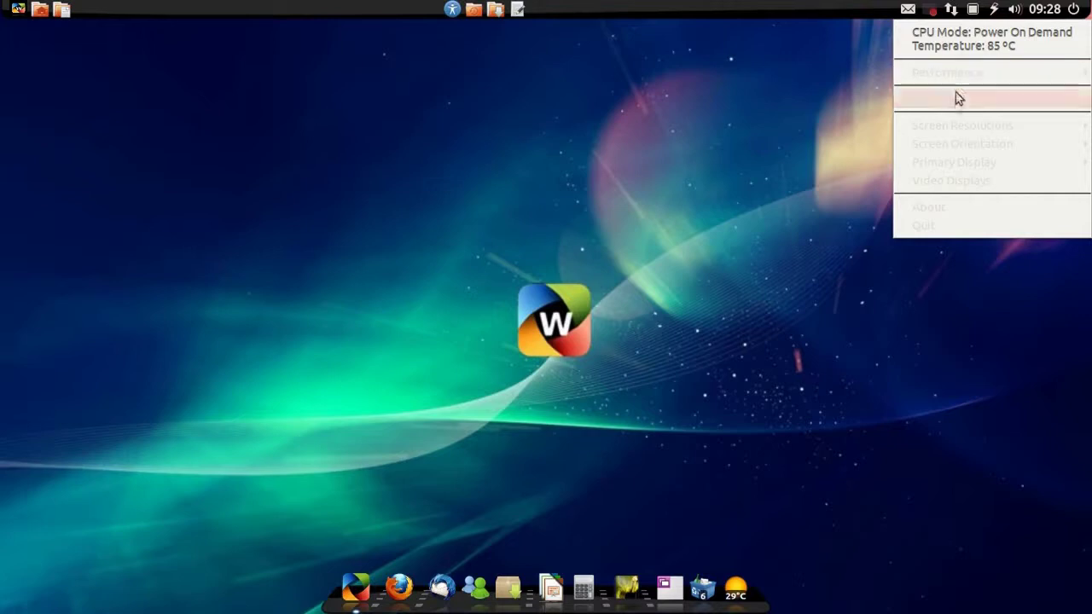
mouse_move(953, 94)
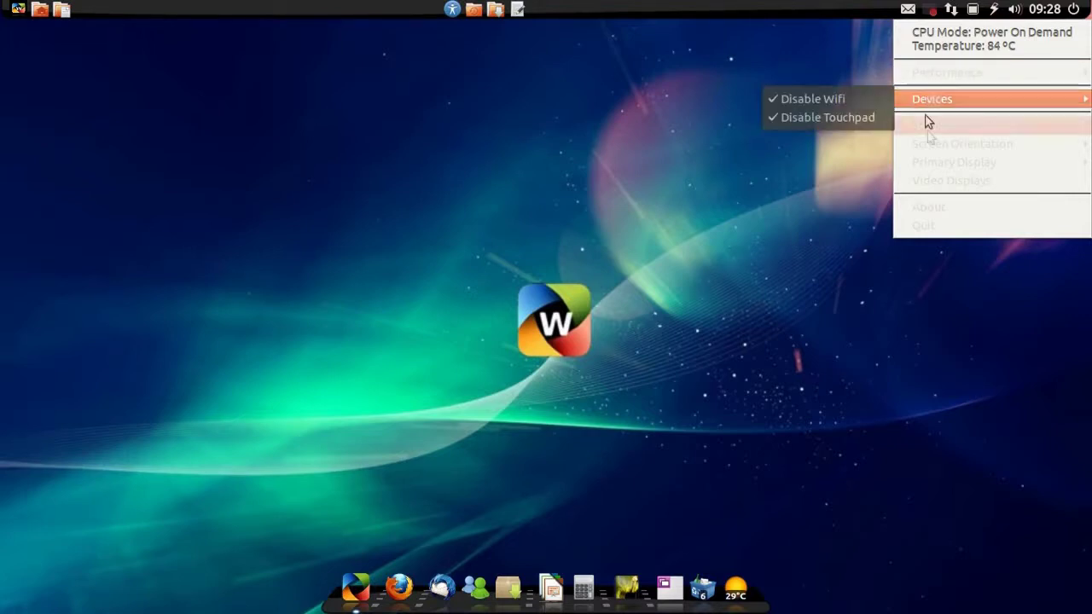
mouse_move(953, 160)
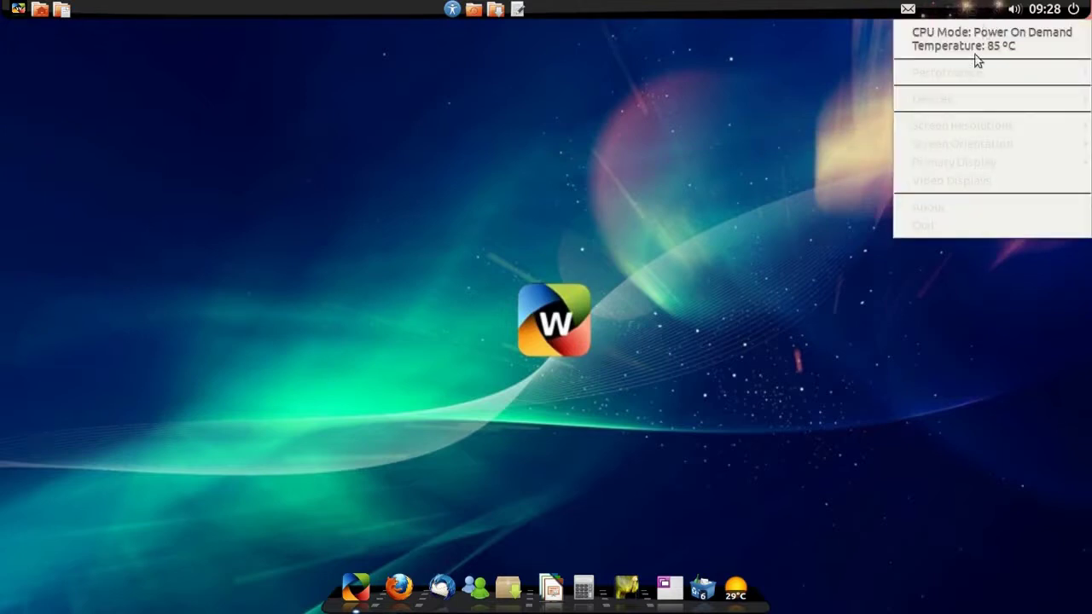
click(673, 169)
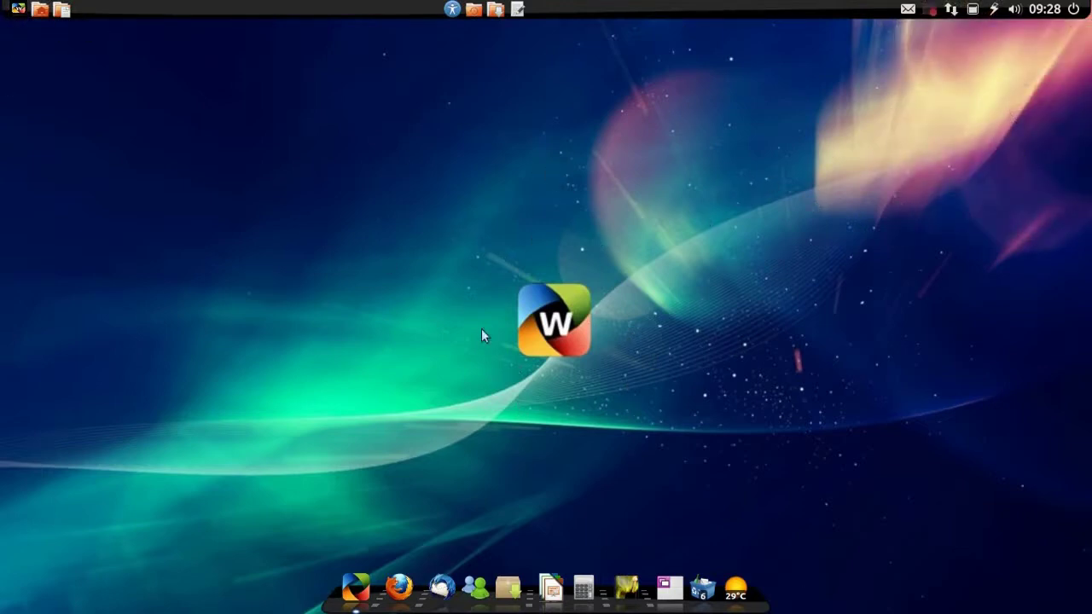
- Check the system load indicator's CPU, memory, swap, disk and network figures, and close it
click(972, 9)
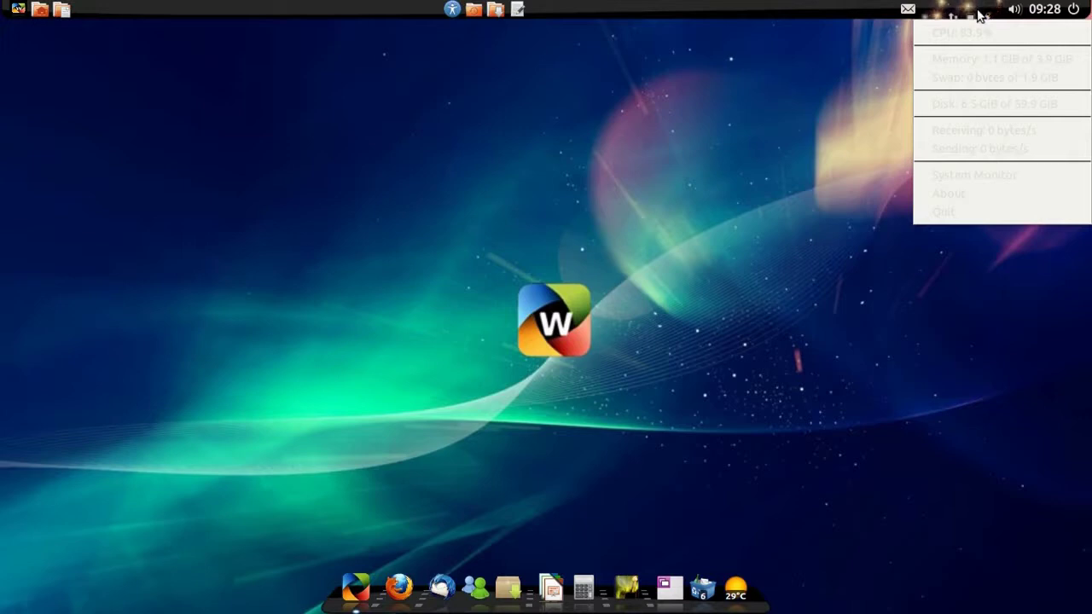
click(977, 13)
click(977, 13)
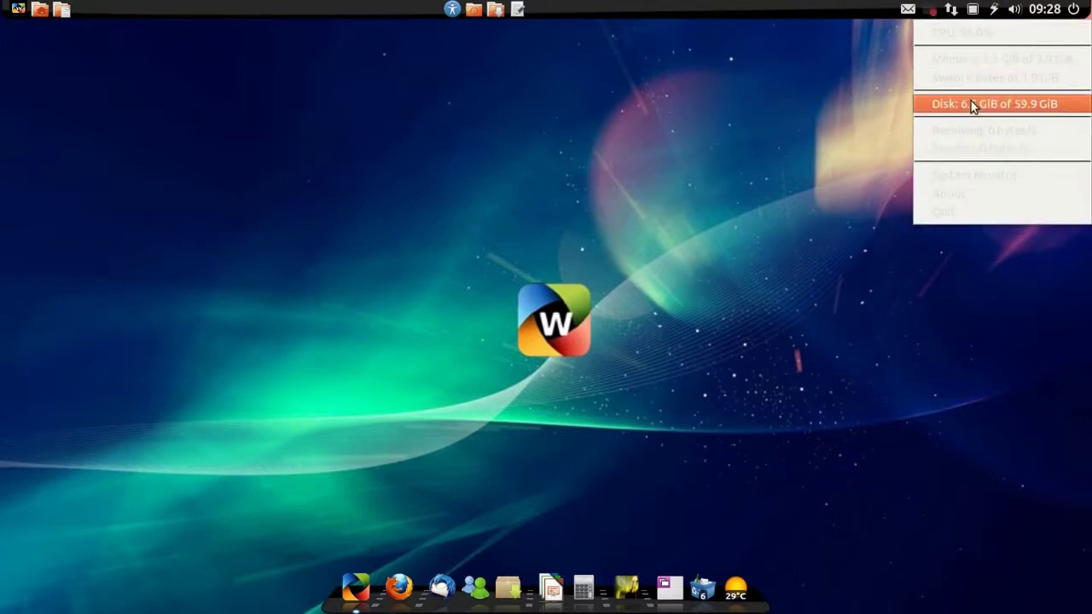
click(963, 192)
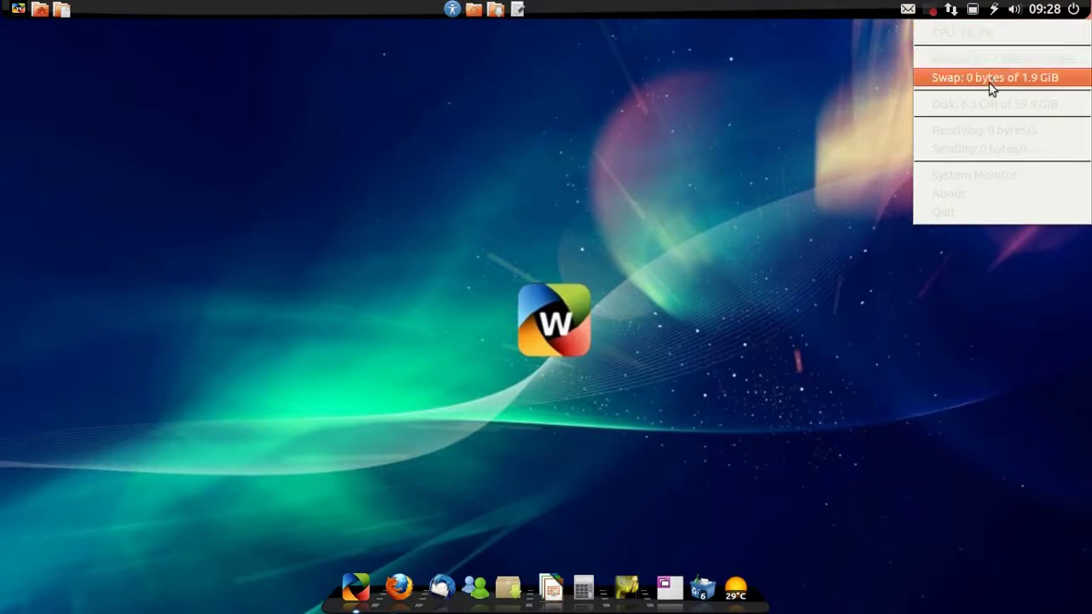
click(440, 176)
- Restore the Deepin Software Center, switch to the upgrades, and close it
click(356, 587)
click(586, 107)
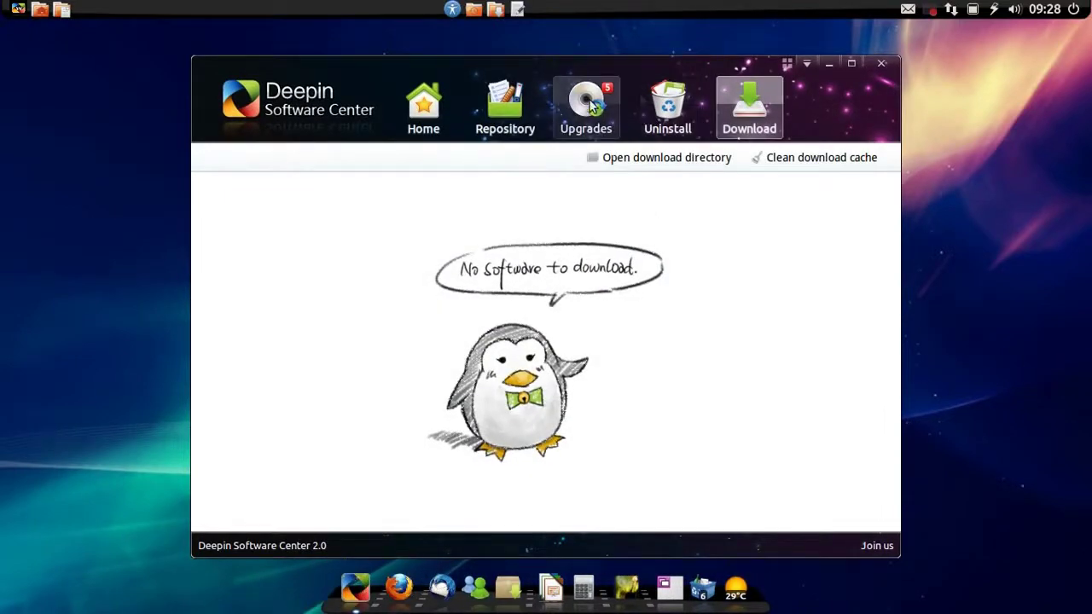
click(882, 66)
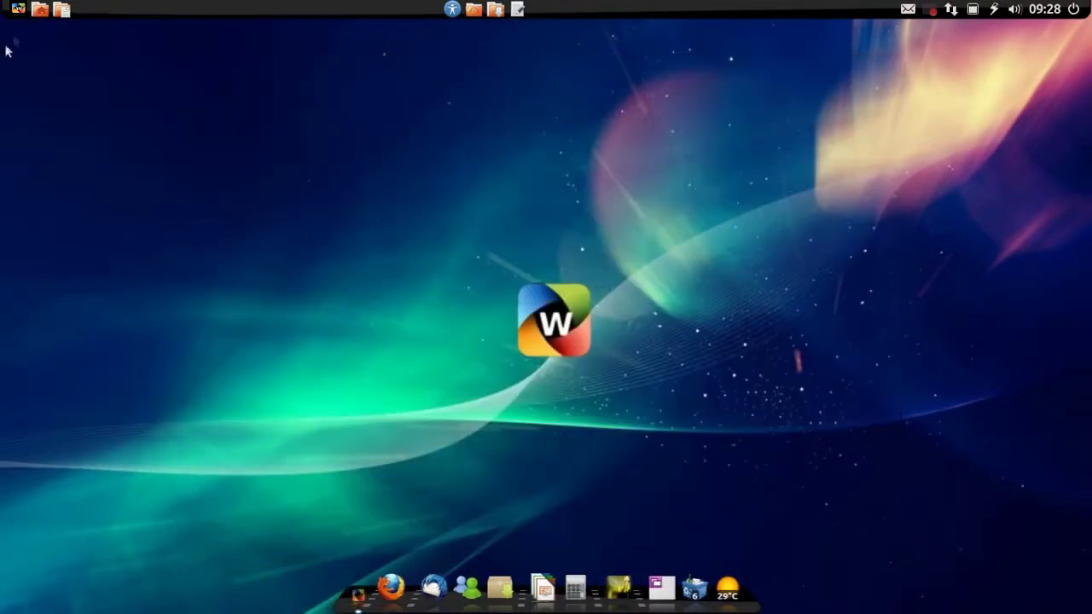
- Look over the installed system tools and internet applications, and launch aMule
click(17, 8)
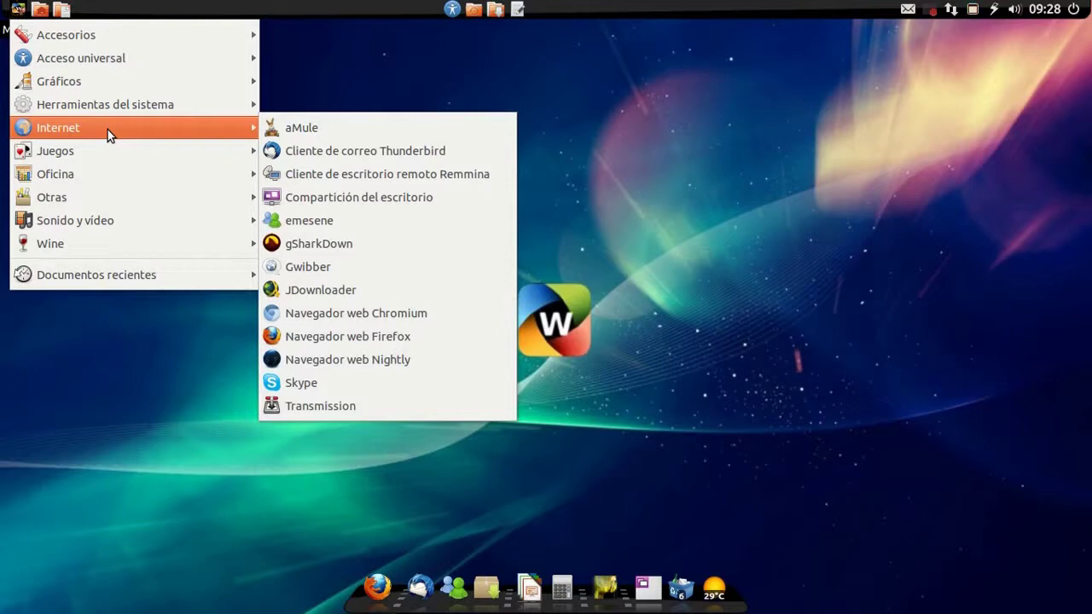
mouse_move(107, 109)
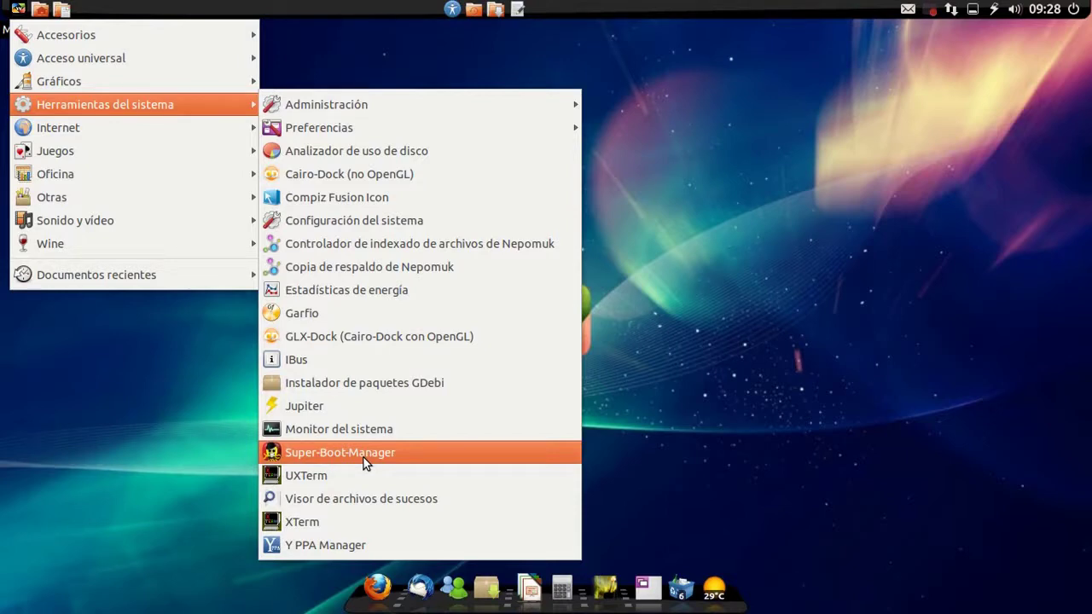
mouse_move(132, 127)
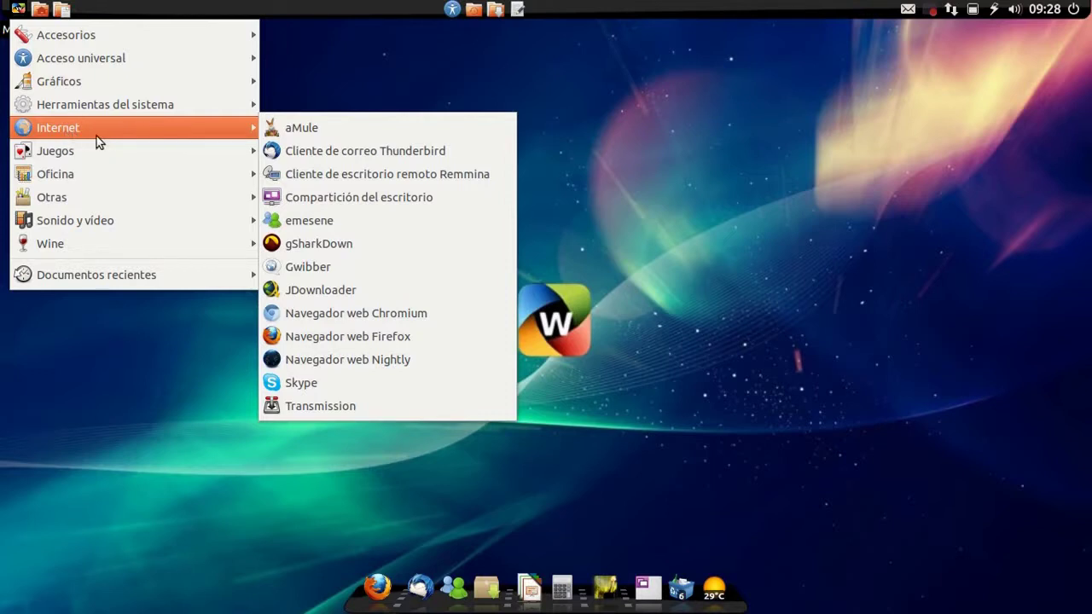
click(360, 139)
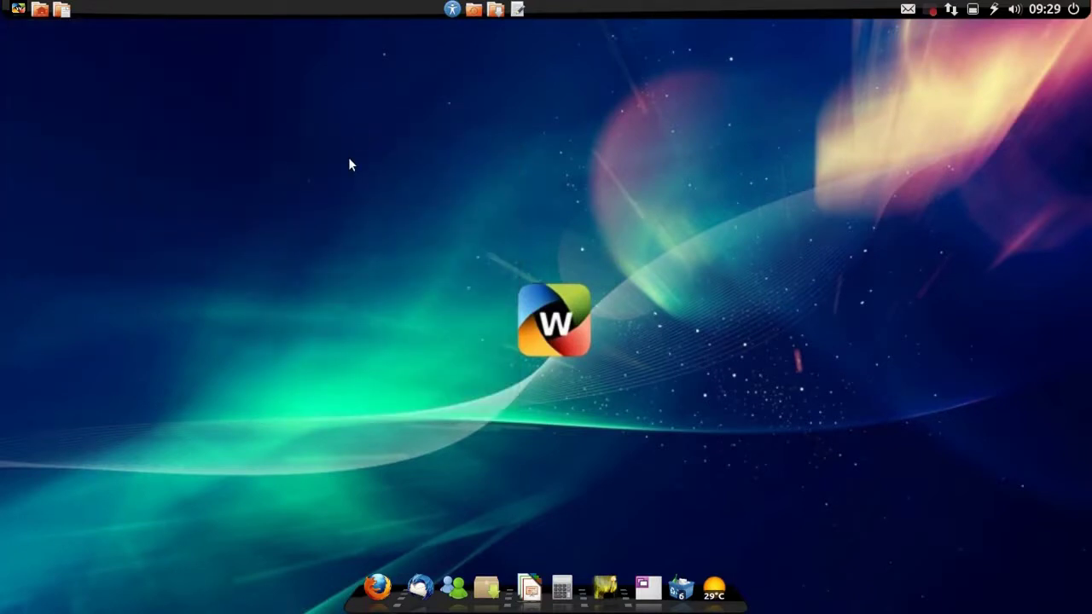
- Accept the download of a new server list in aMule, and quit the program, confirming the exit
click(722, 378)
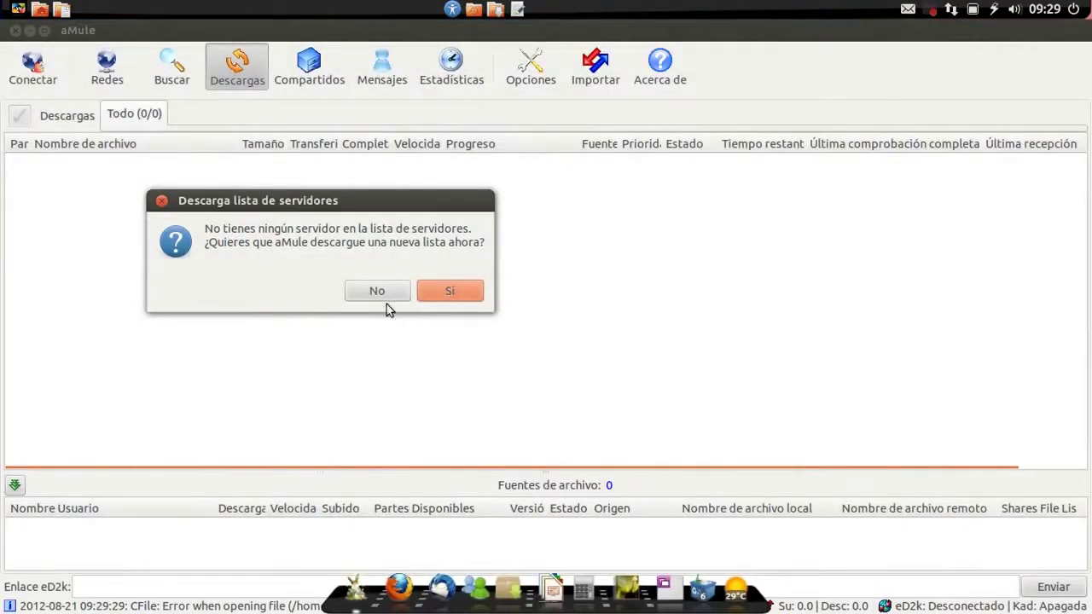
click(450, 291)
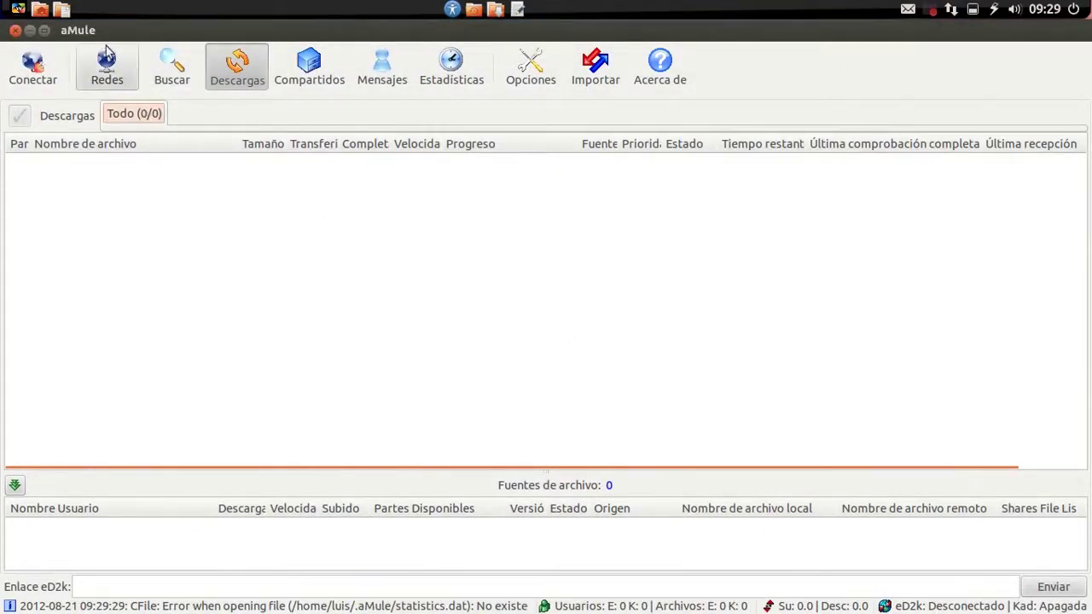
click(14, 31)
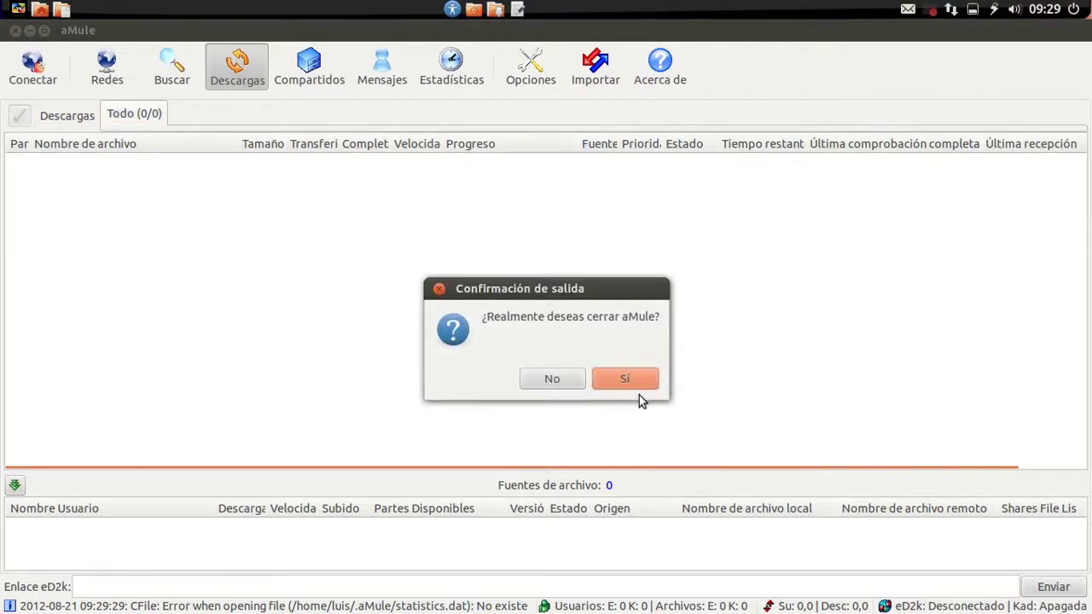
click(624, 378)
- Look through the installed applications for games, office, other uses, and sound and video
click(18, 8)
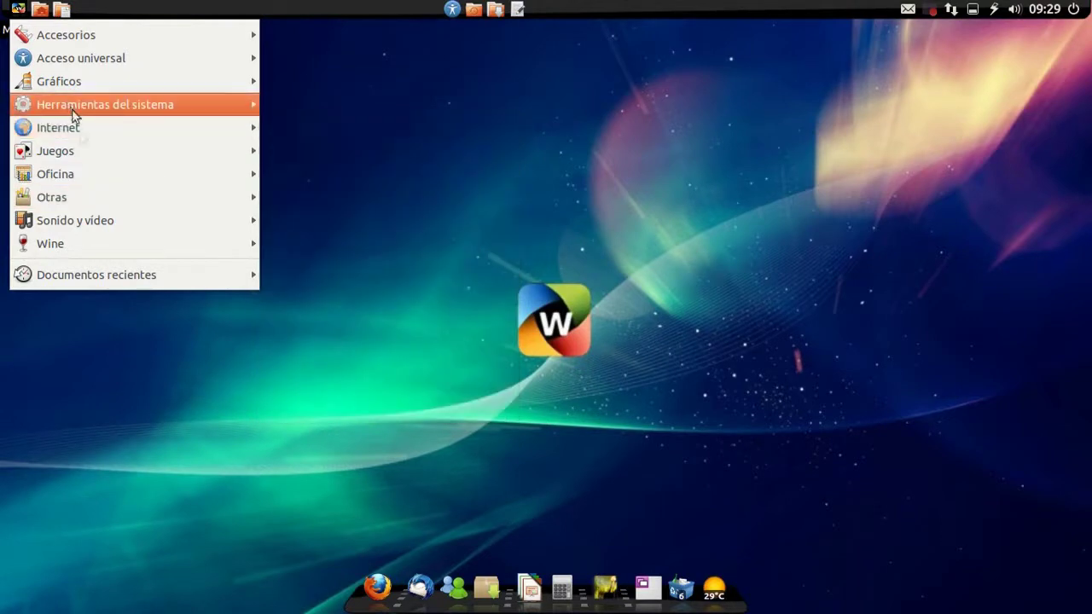
mouse_move(80, 153)
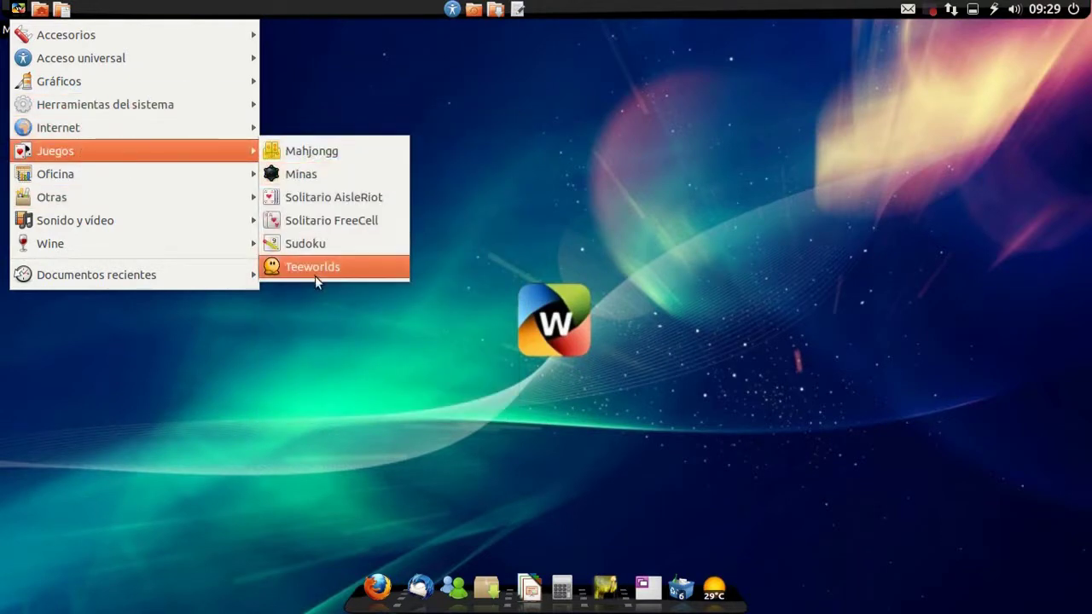
mouse_move(127, 181)
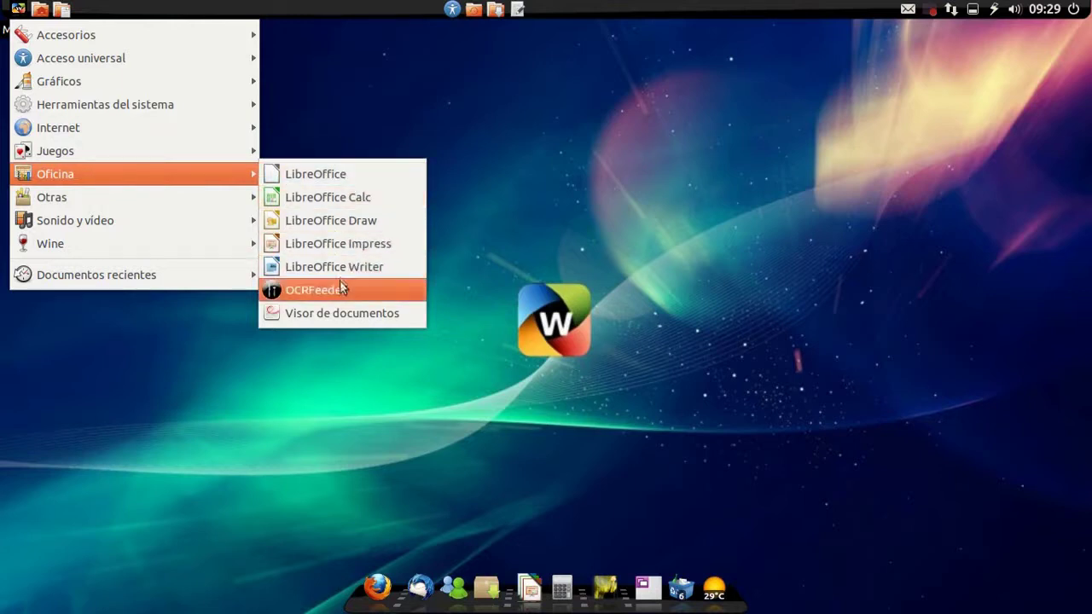
mouse_move(88, 197)
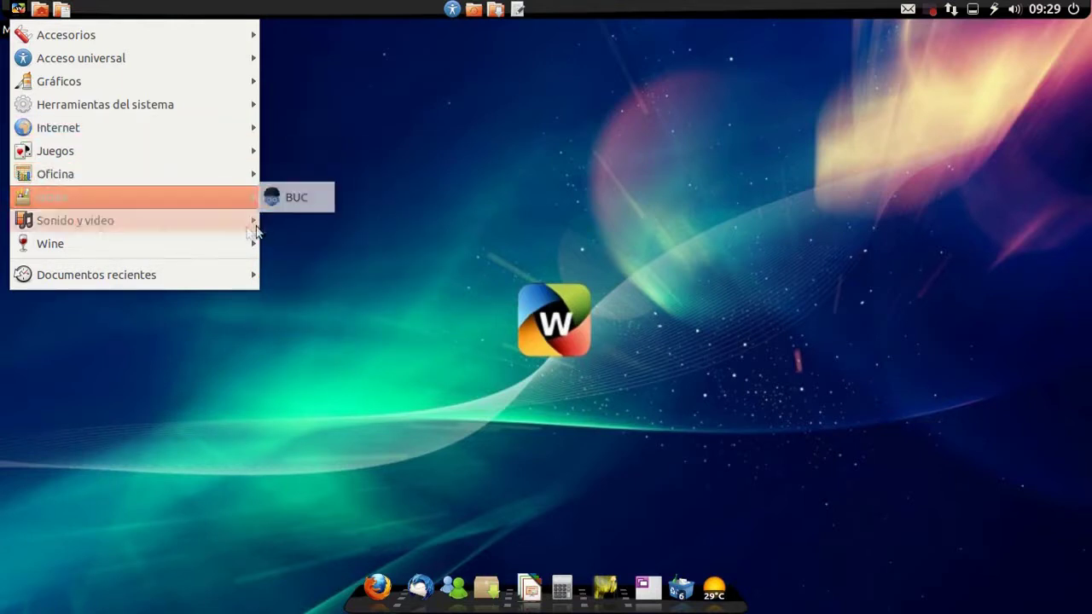
mouse_move(227, 222)
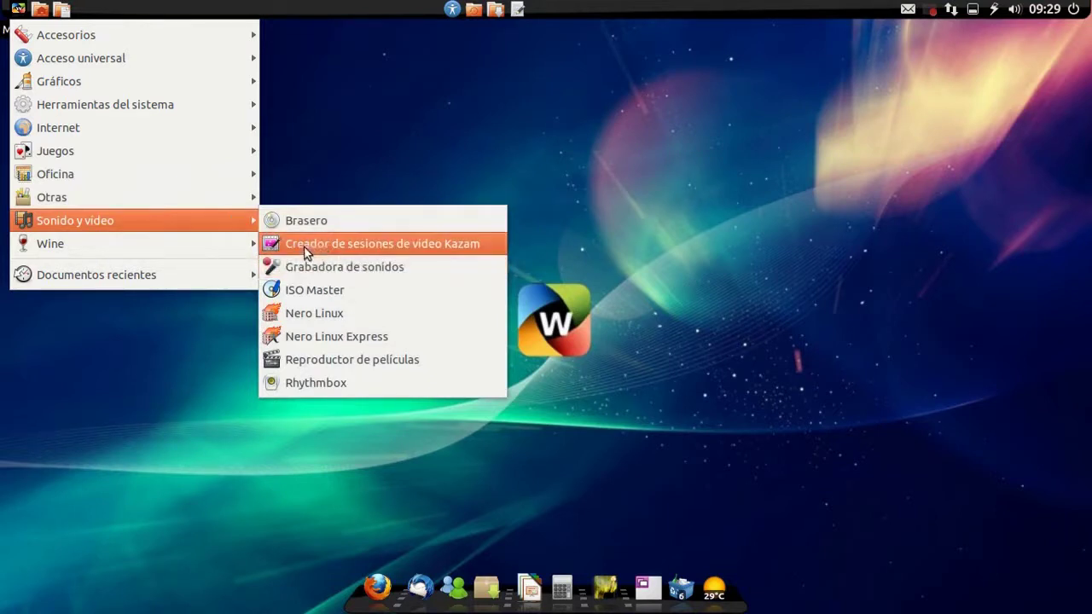
key(Escape)
mouse_move(181, 223)
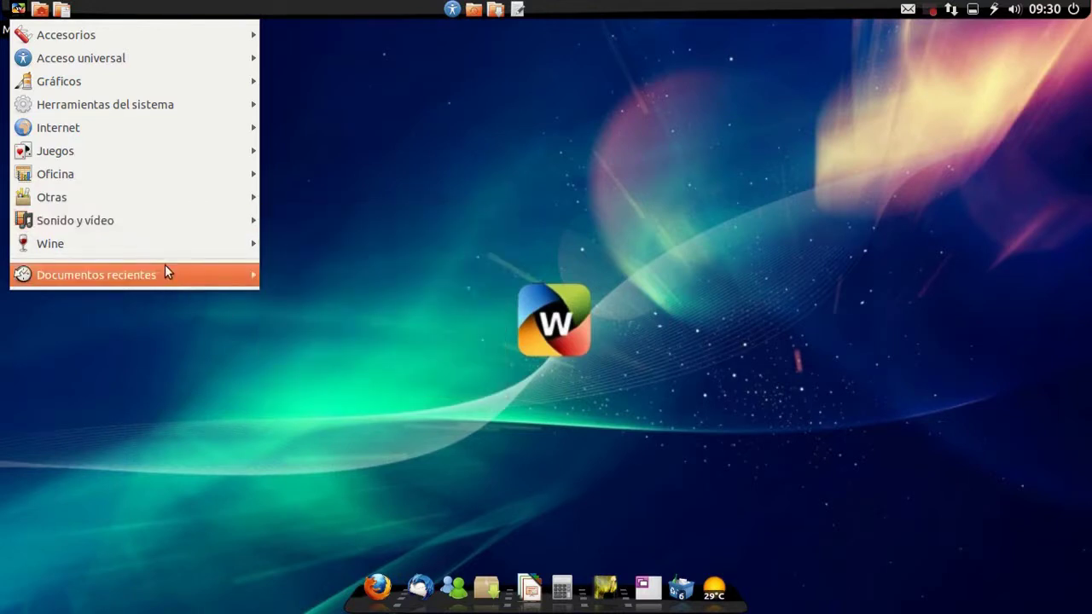
click(478, 128)
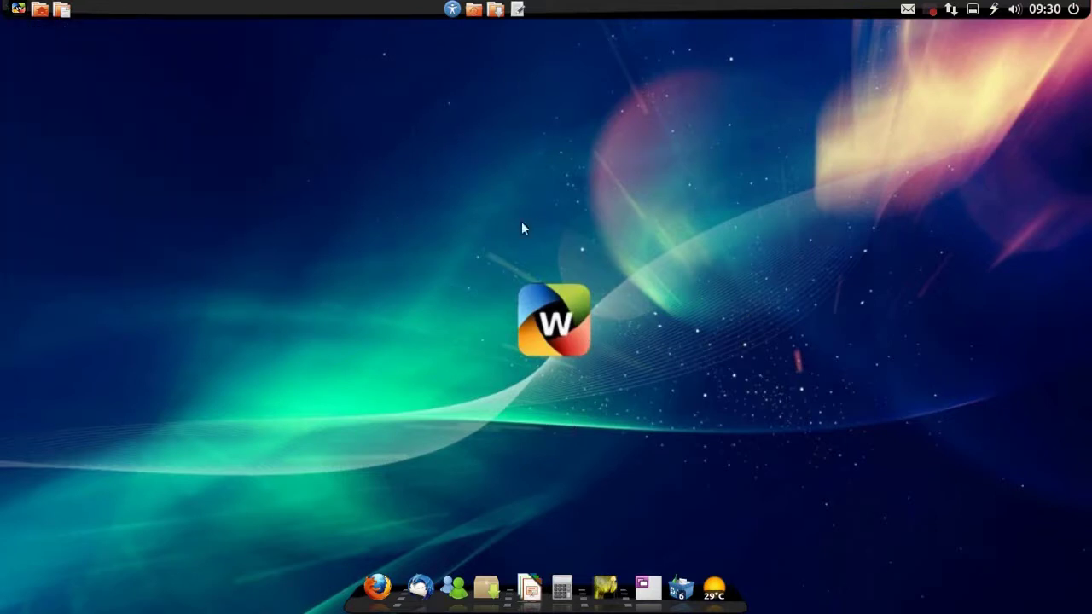
- Switch to Firefox and load the Wando 2.0 Start home page in a new tab
click(377, 586)
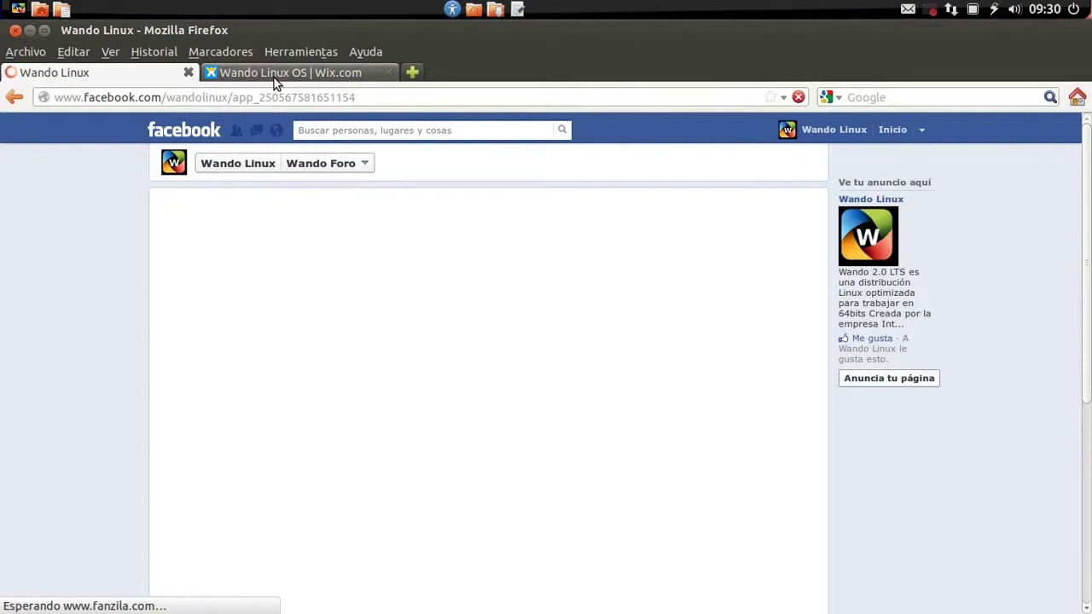
click(414, 72)
click(1077, 98)
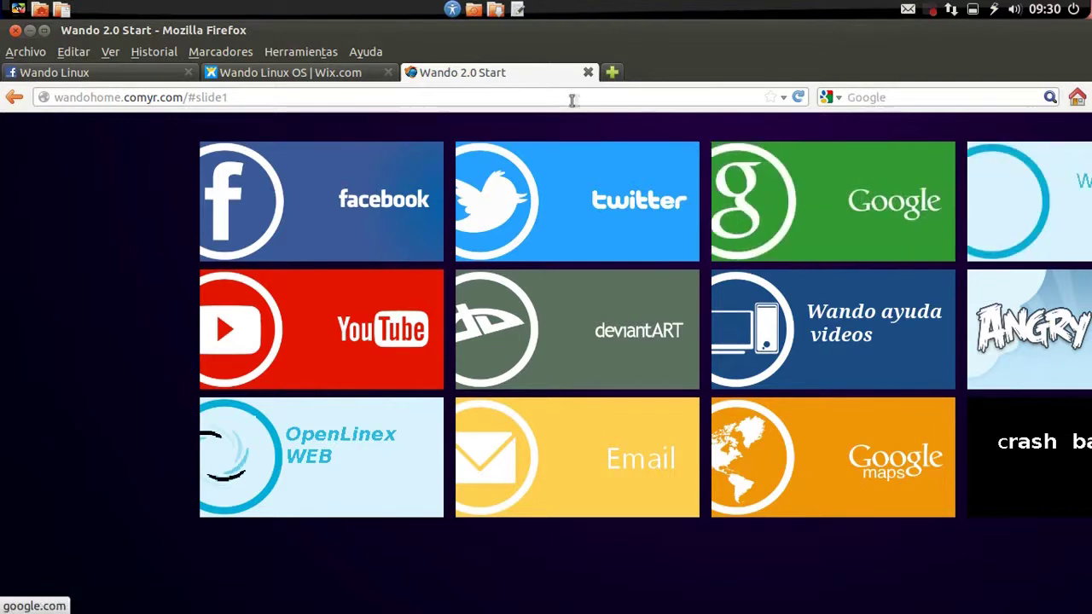
- Open the main Wando Linux page from its Facebook forum and review its administration panel and page sections
click(94, 72)
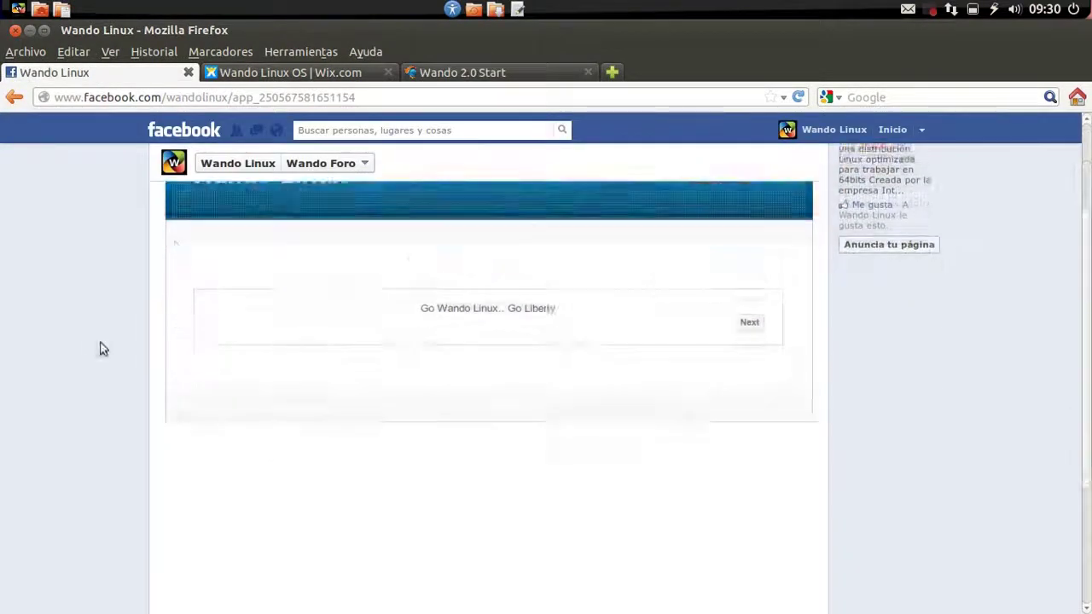
click(171, 165)
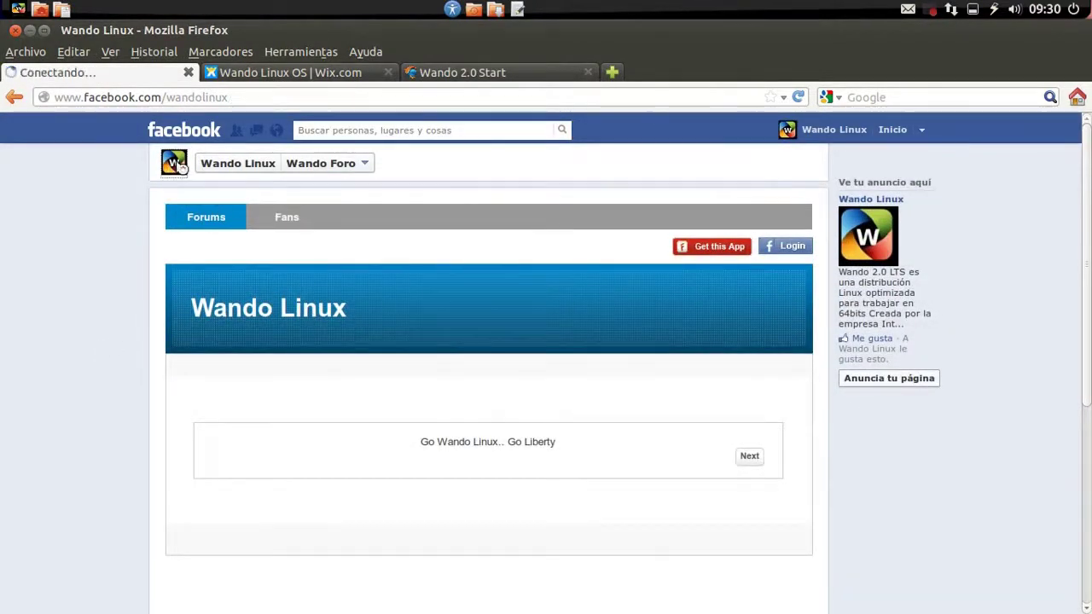
scroll(109, 264, down, 3)
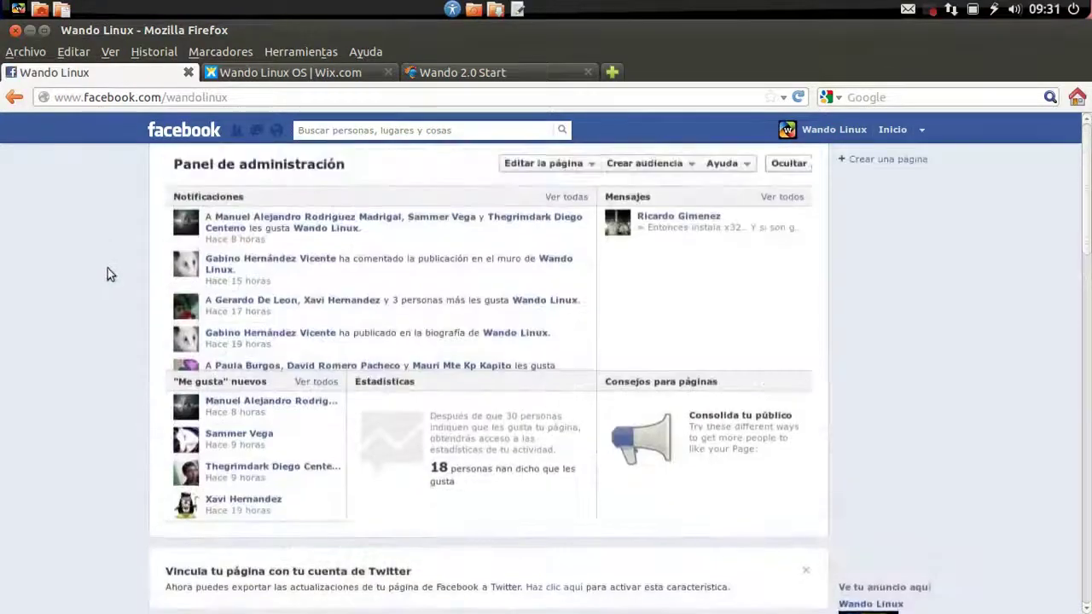
scroll(108, 266, down, 5)
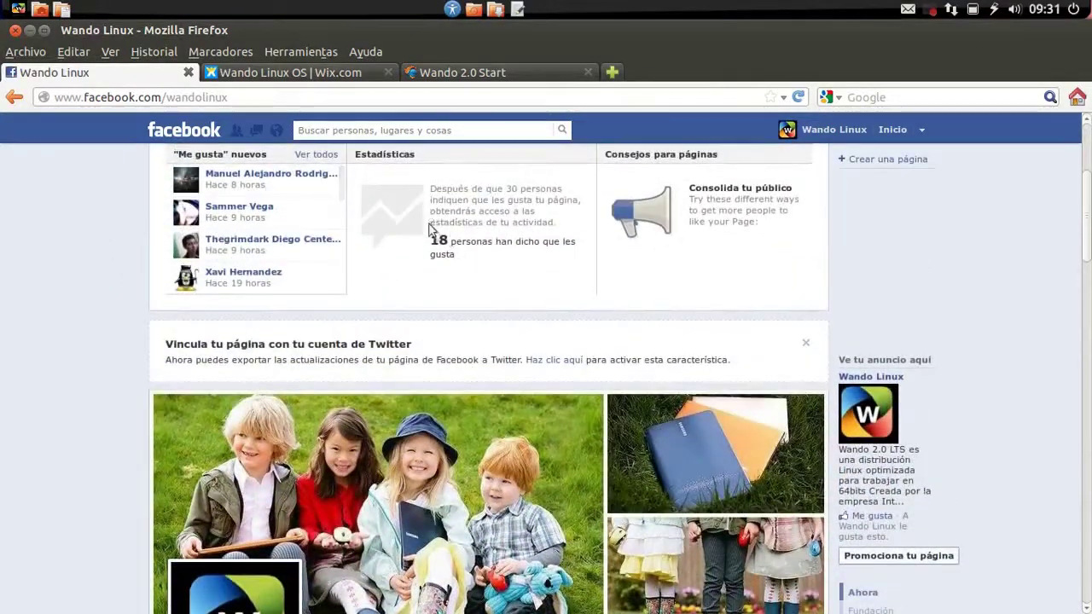
scroll(43, 291, up, 3)
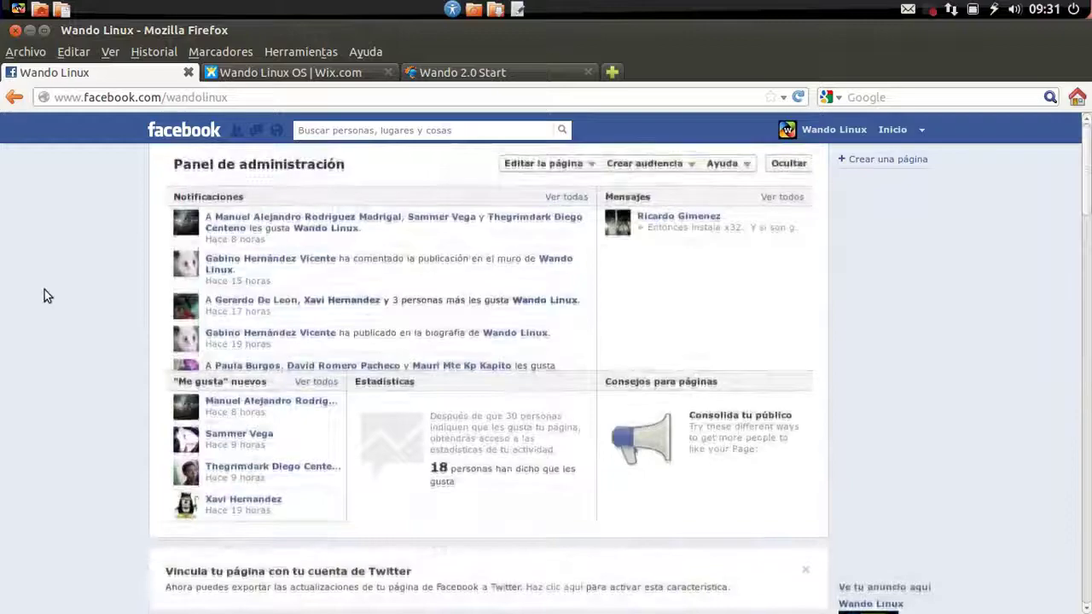
scroll(46, 293, down, 7)
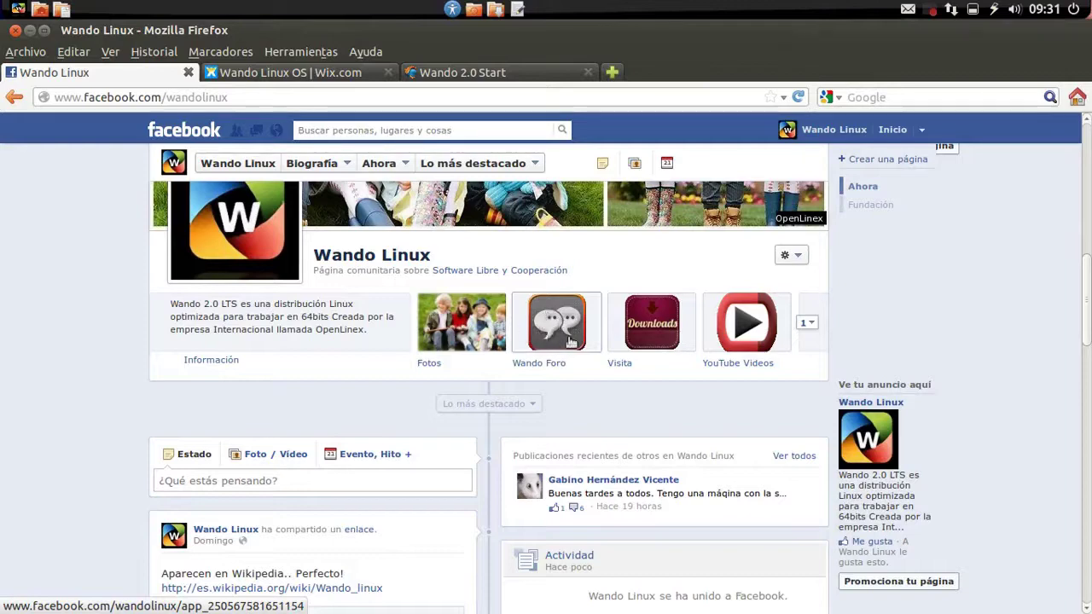
- Open the Visita section of the Wando Linux page, review its content, and return to the previous page
click(652, 339)
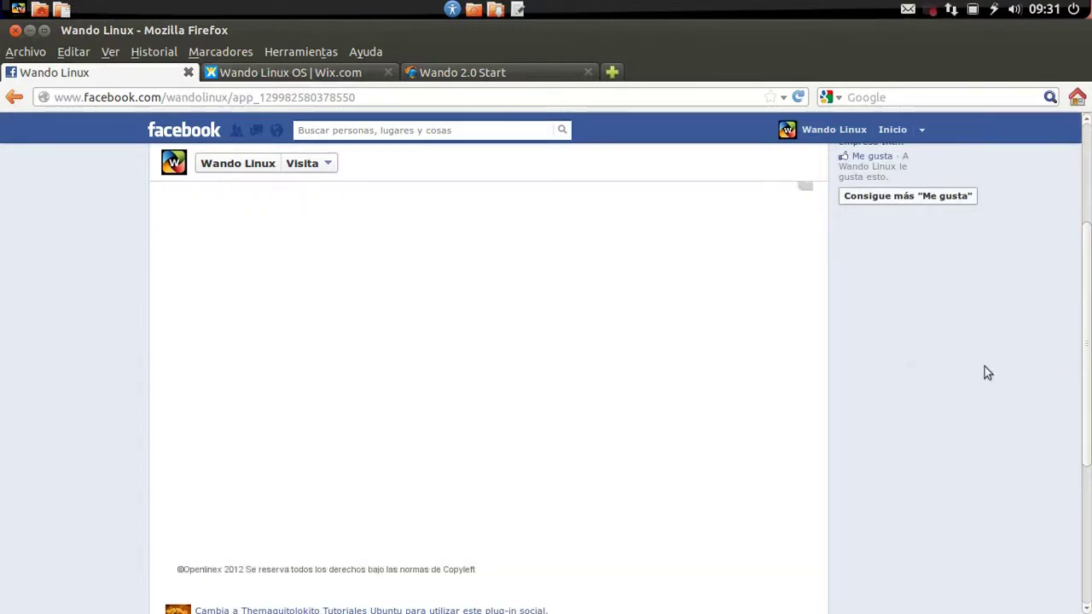
scroll(449, 250, up, 1)
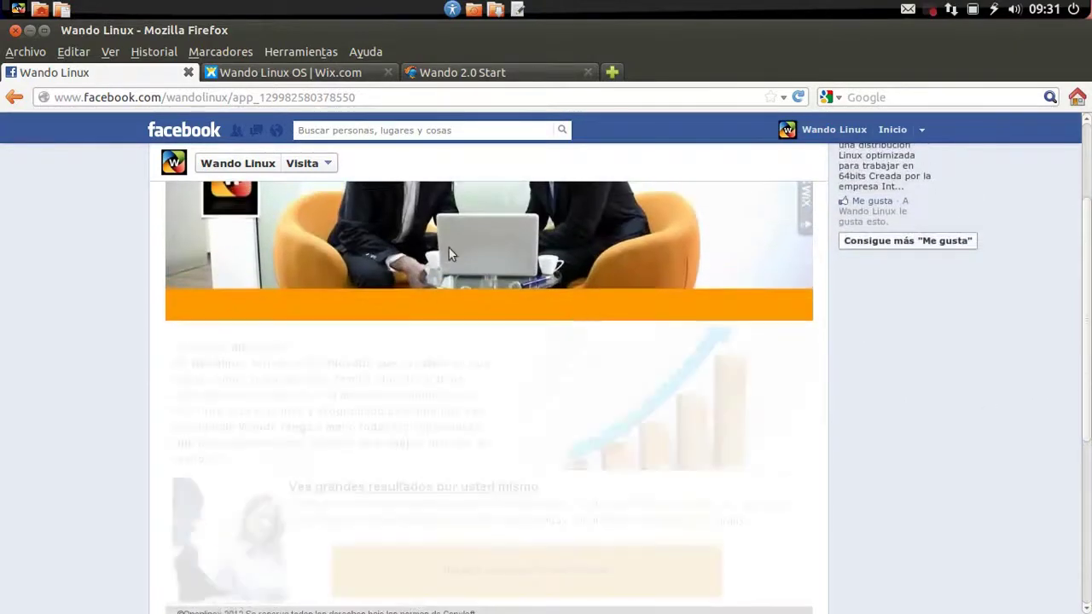
scroll(433, 262, down, 2)
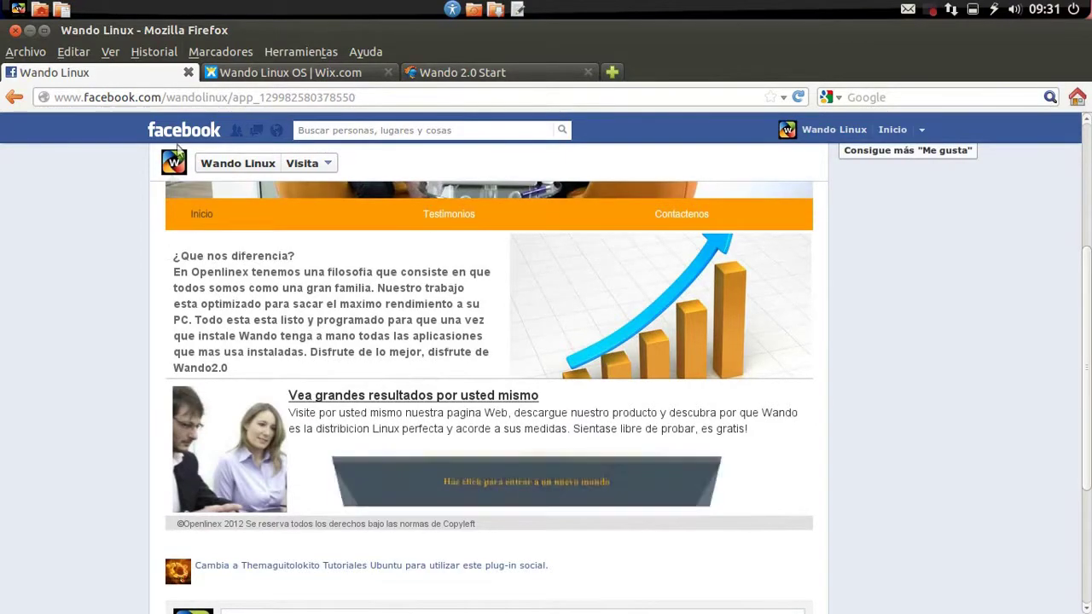
scroll(397, 339, up, 2)
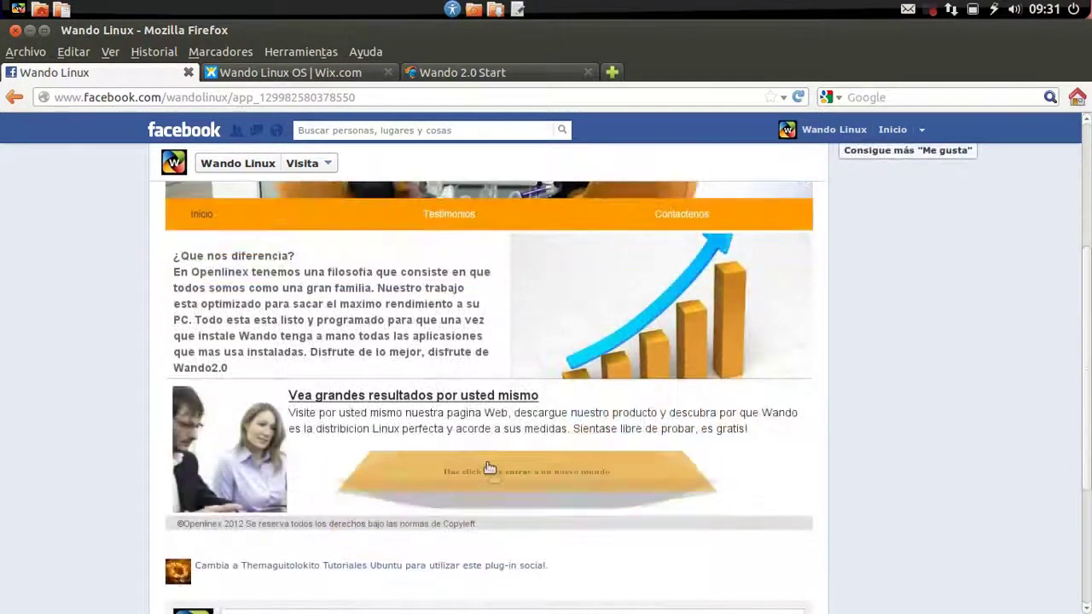
scroll(397, 340, up, 3)
click(14, 100)
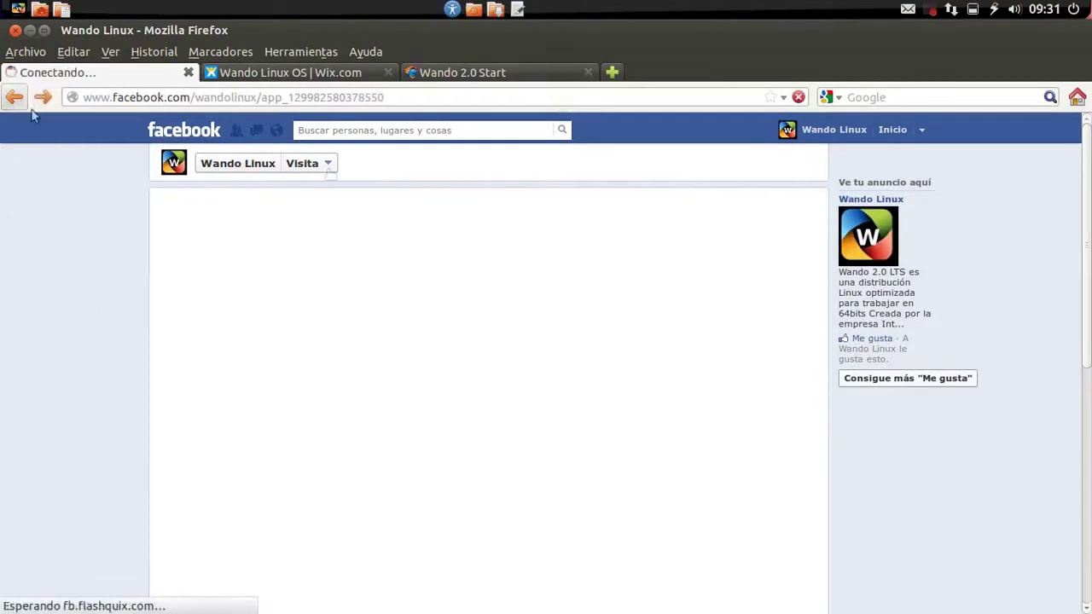